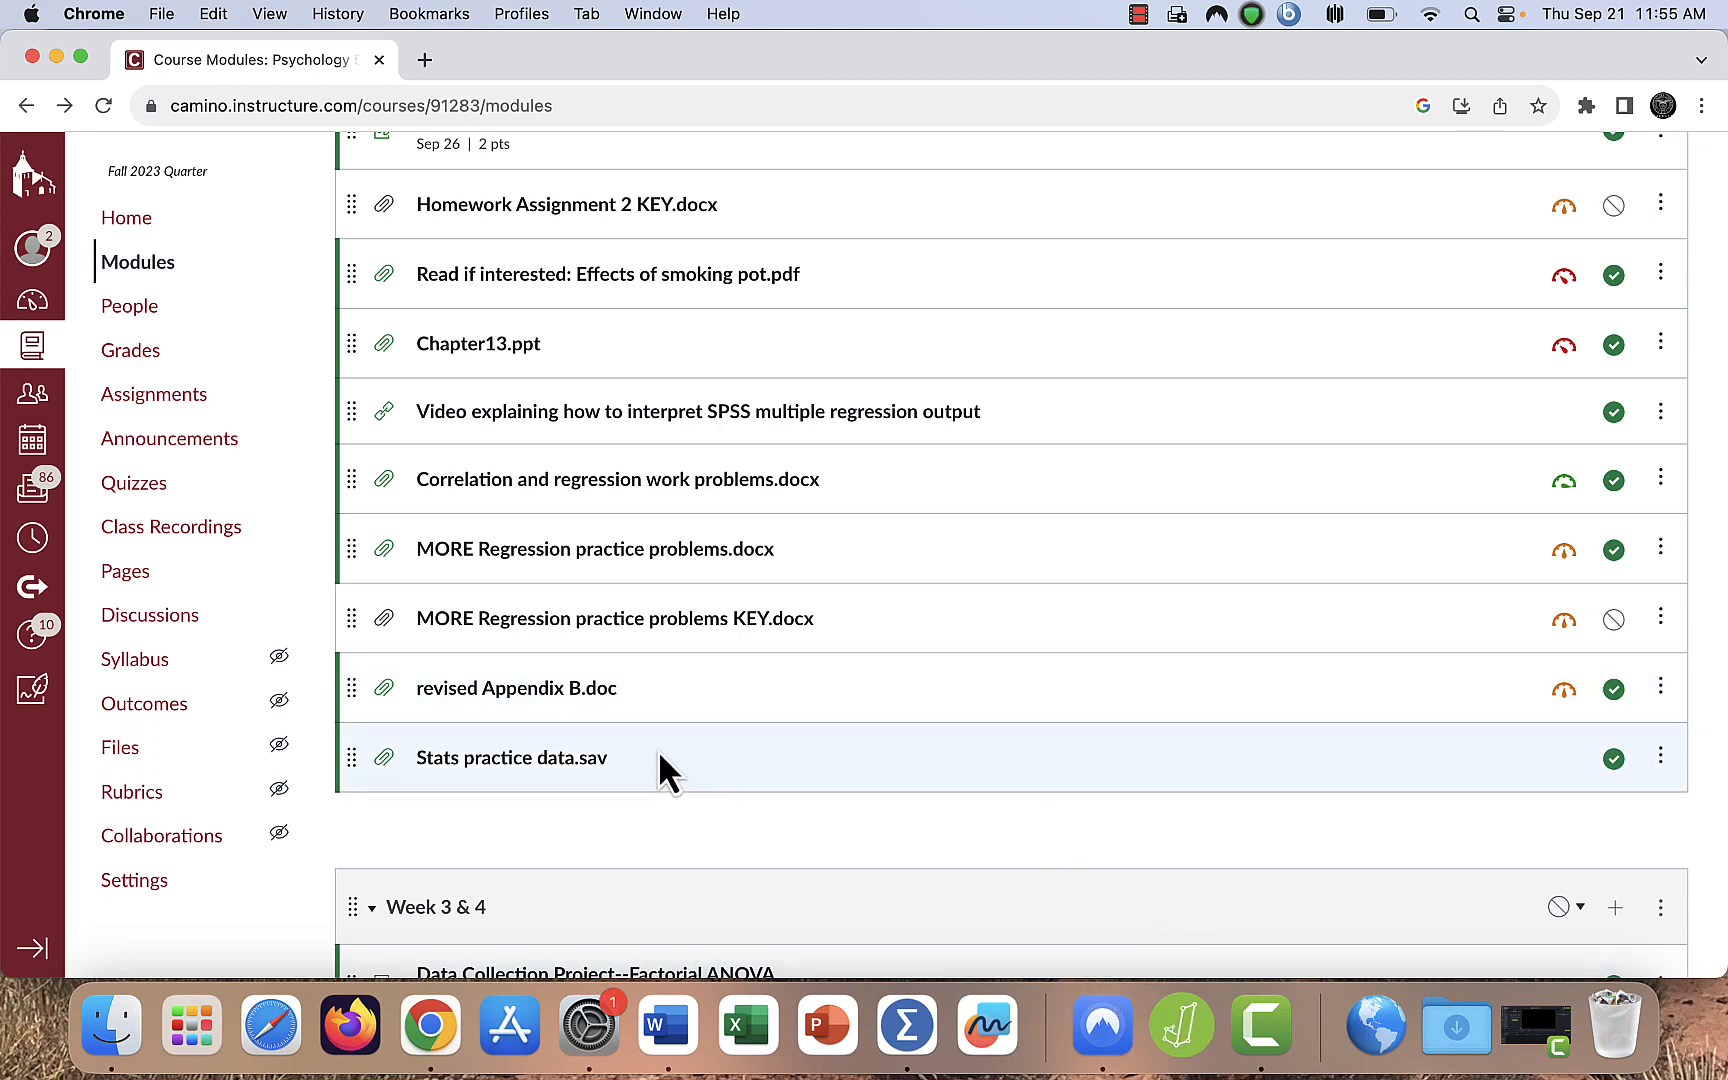
- Download the Stats practice data.sav file from the Week 2 module of the course
scroll(686, 795, up, 3)
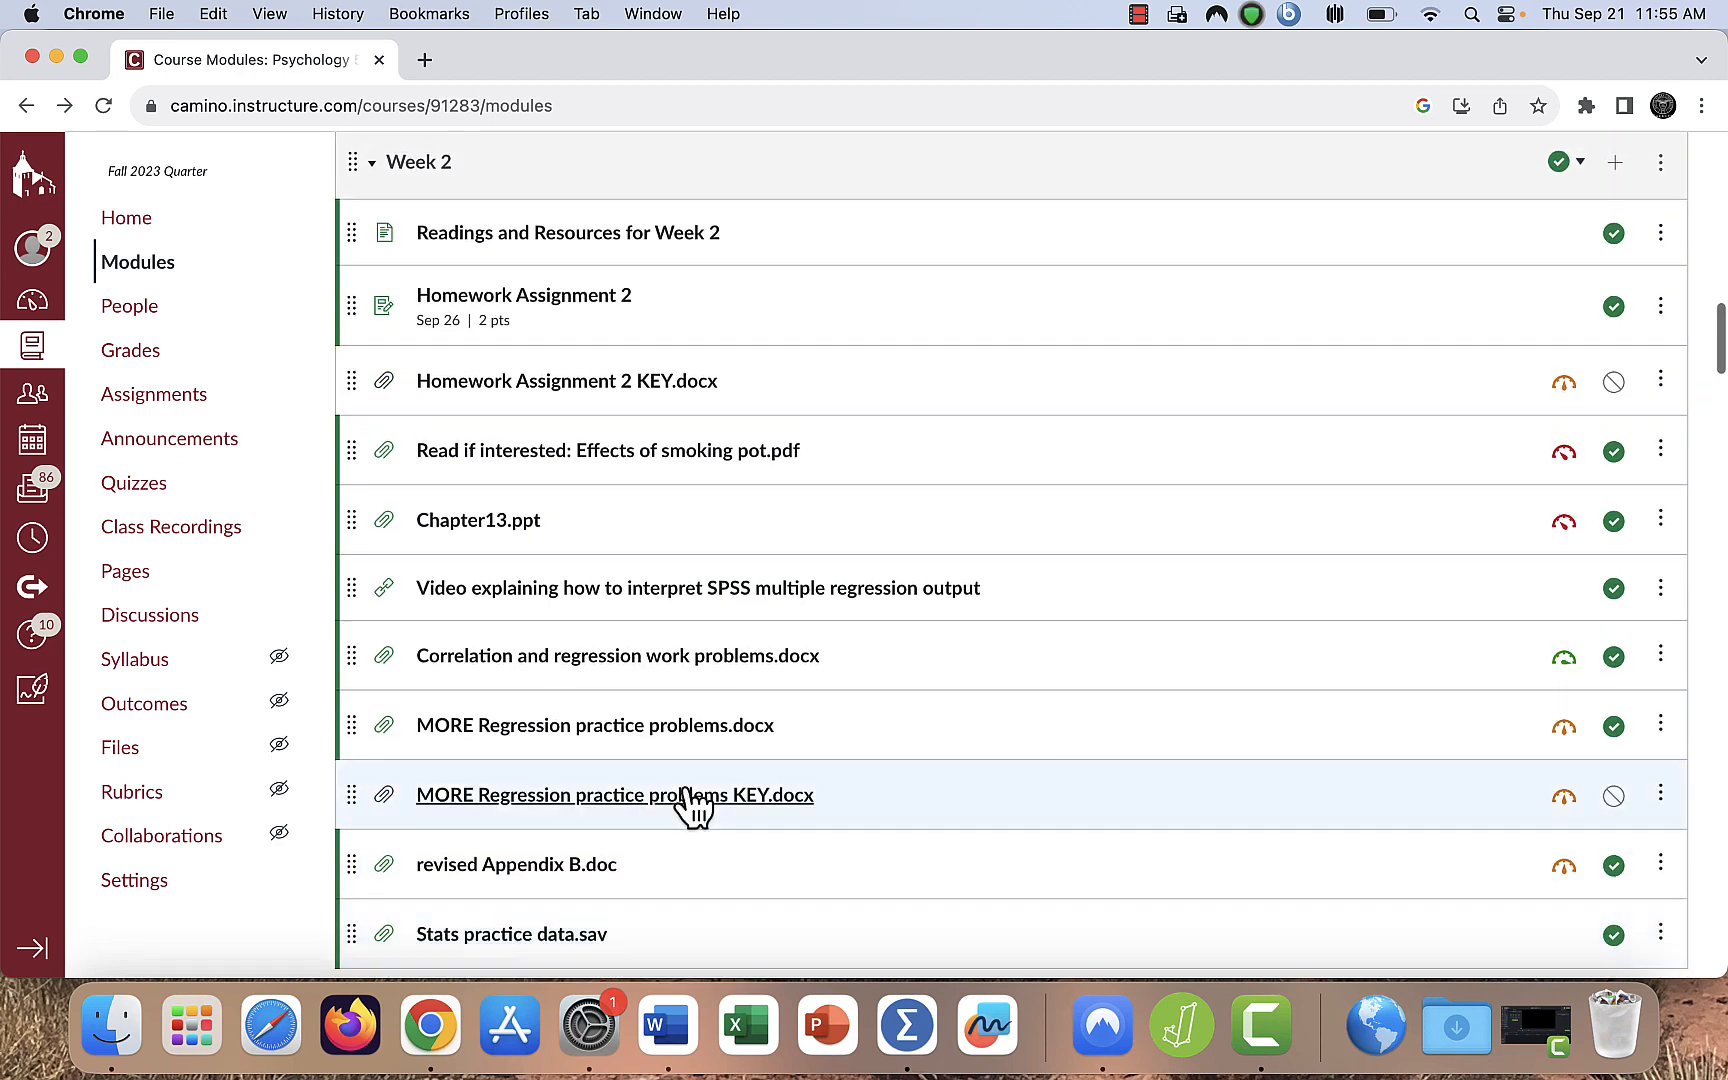
scroll(688, 796, down, 3)
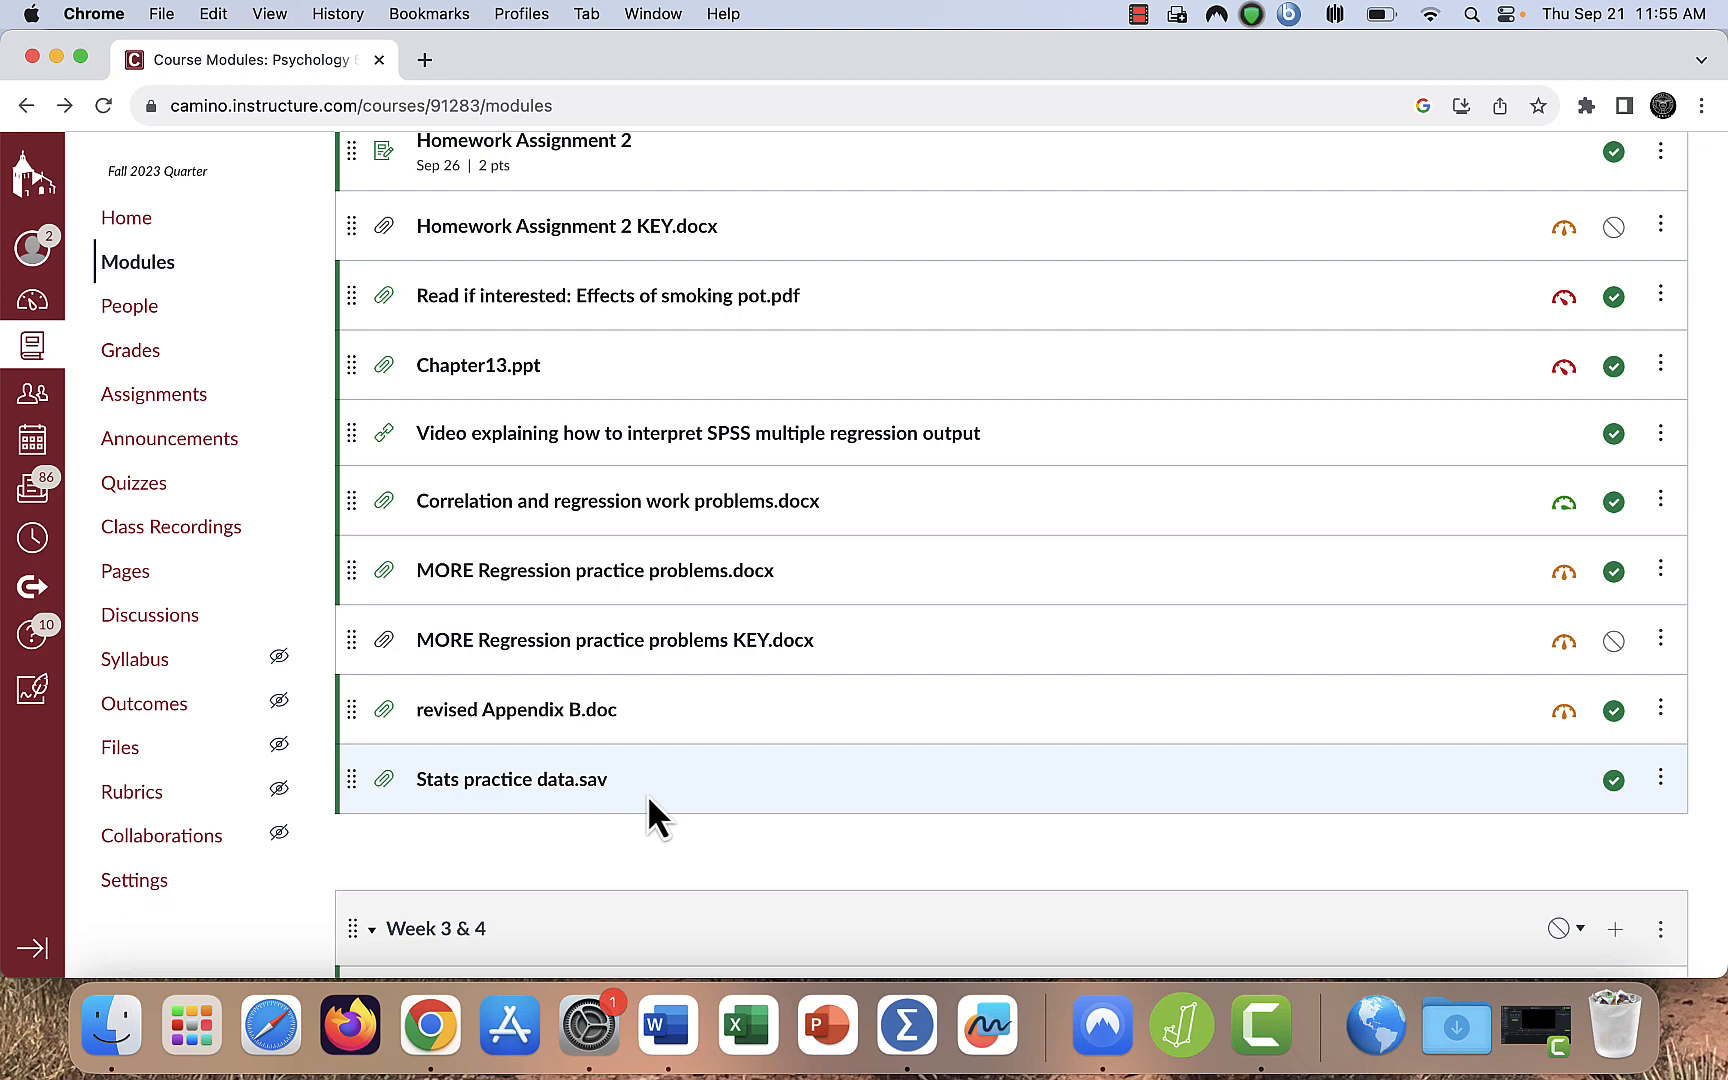
click(573, 786)
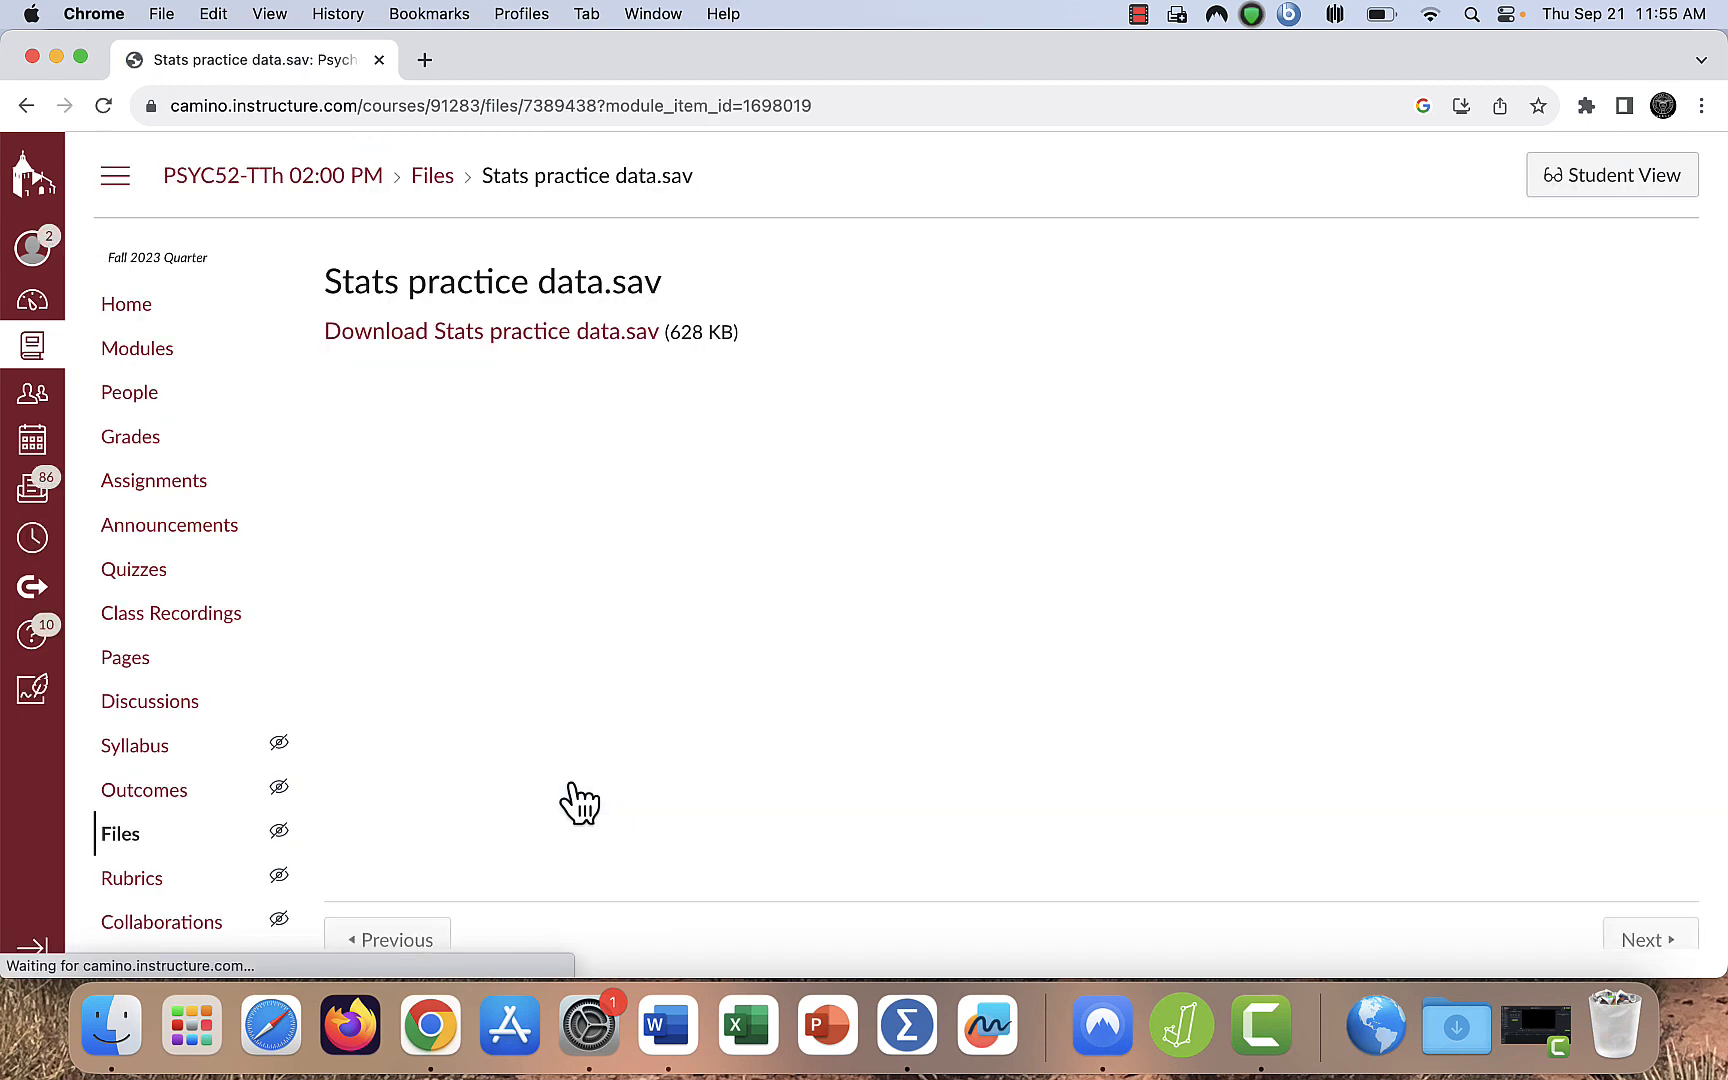
click(492, 338)
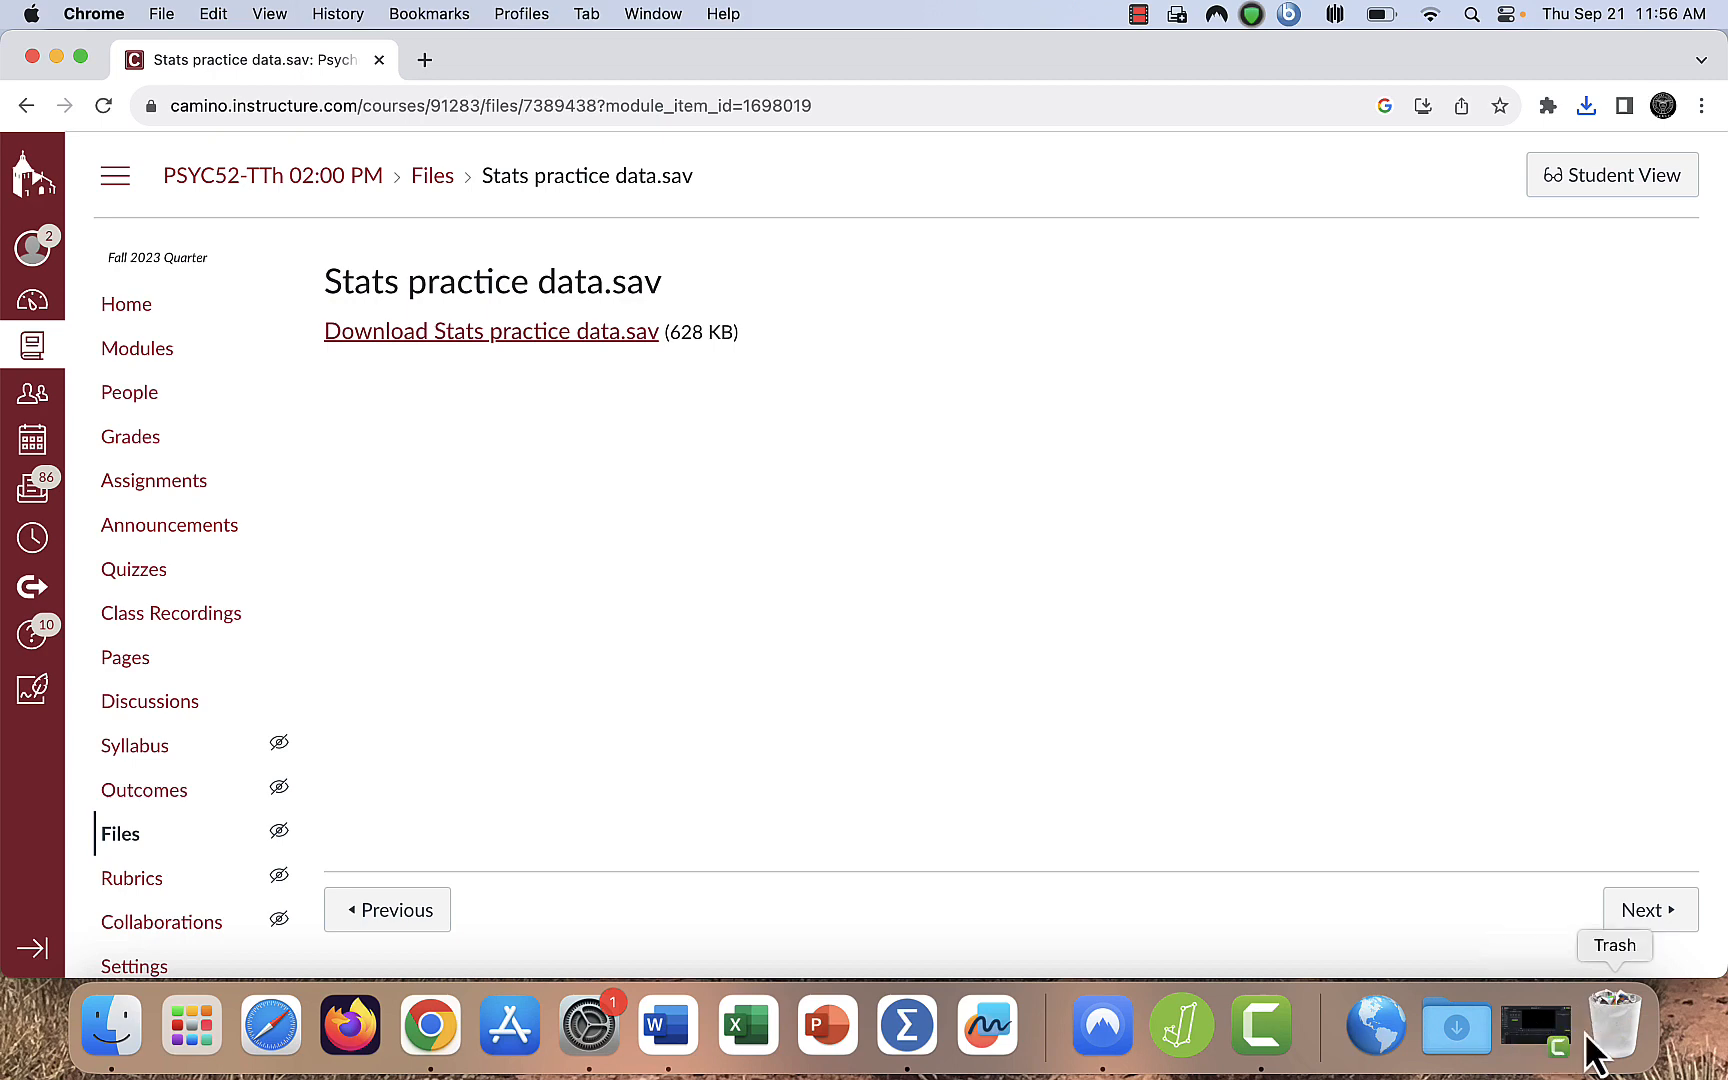
- Check the Downloads folder for the Stats practice data.sav file and shorten the browser window
click(1460, 1050)
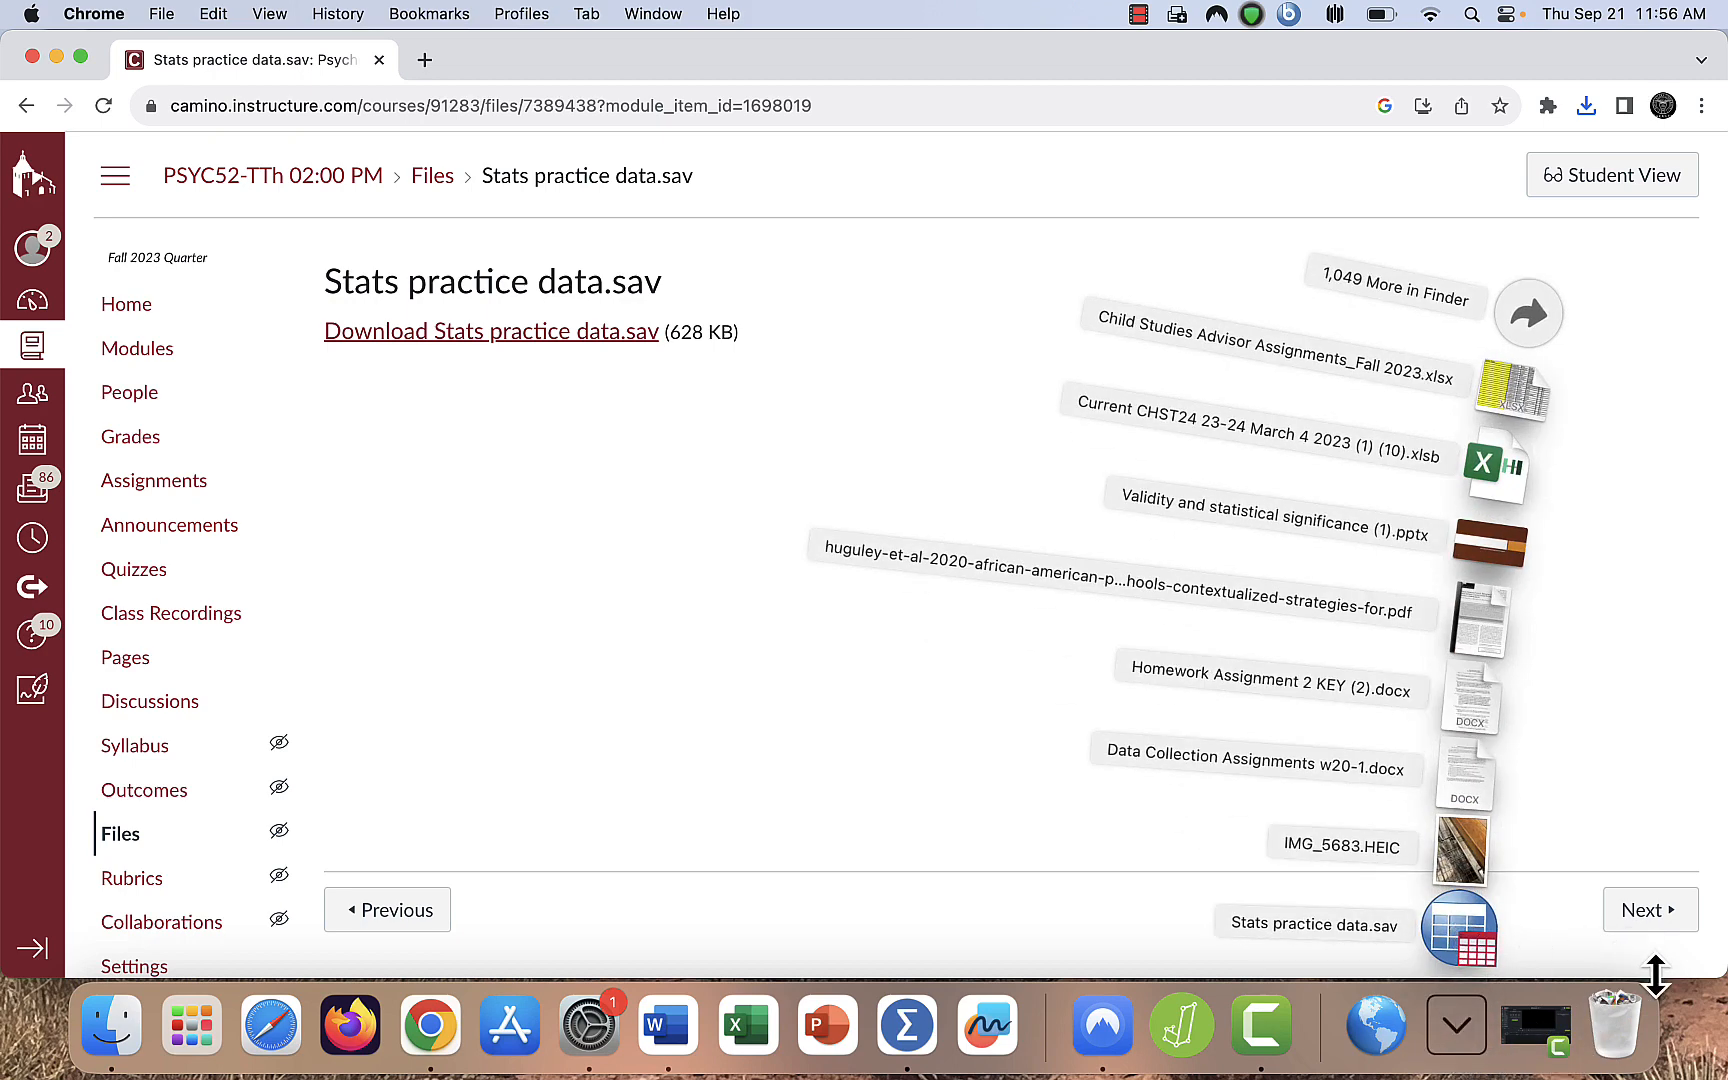
drag(1656, 975, 1631, 787)
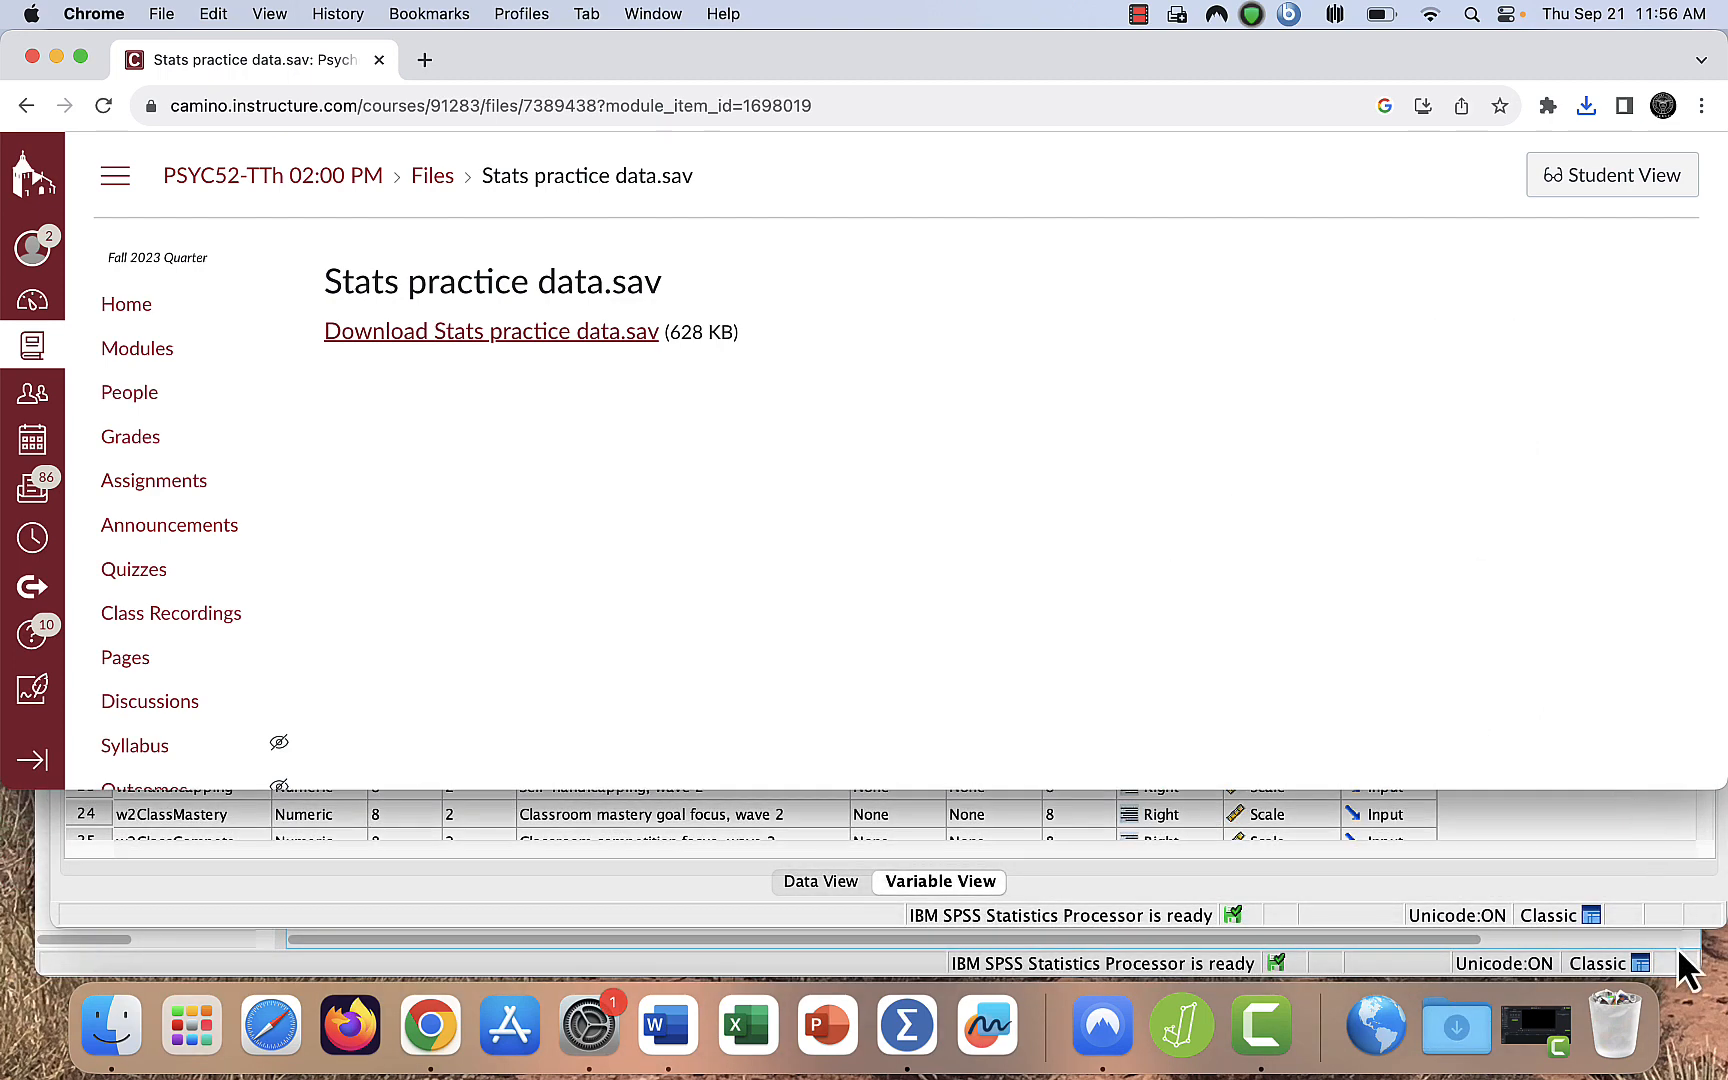
click(1462, 1025)
drag(1460, 925, 1453, 1017)
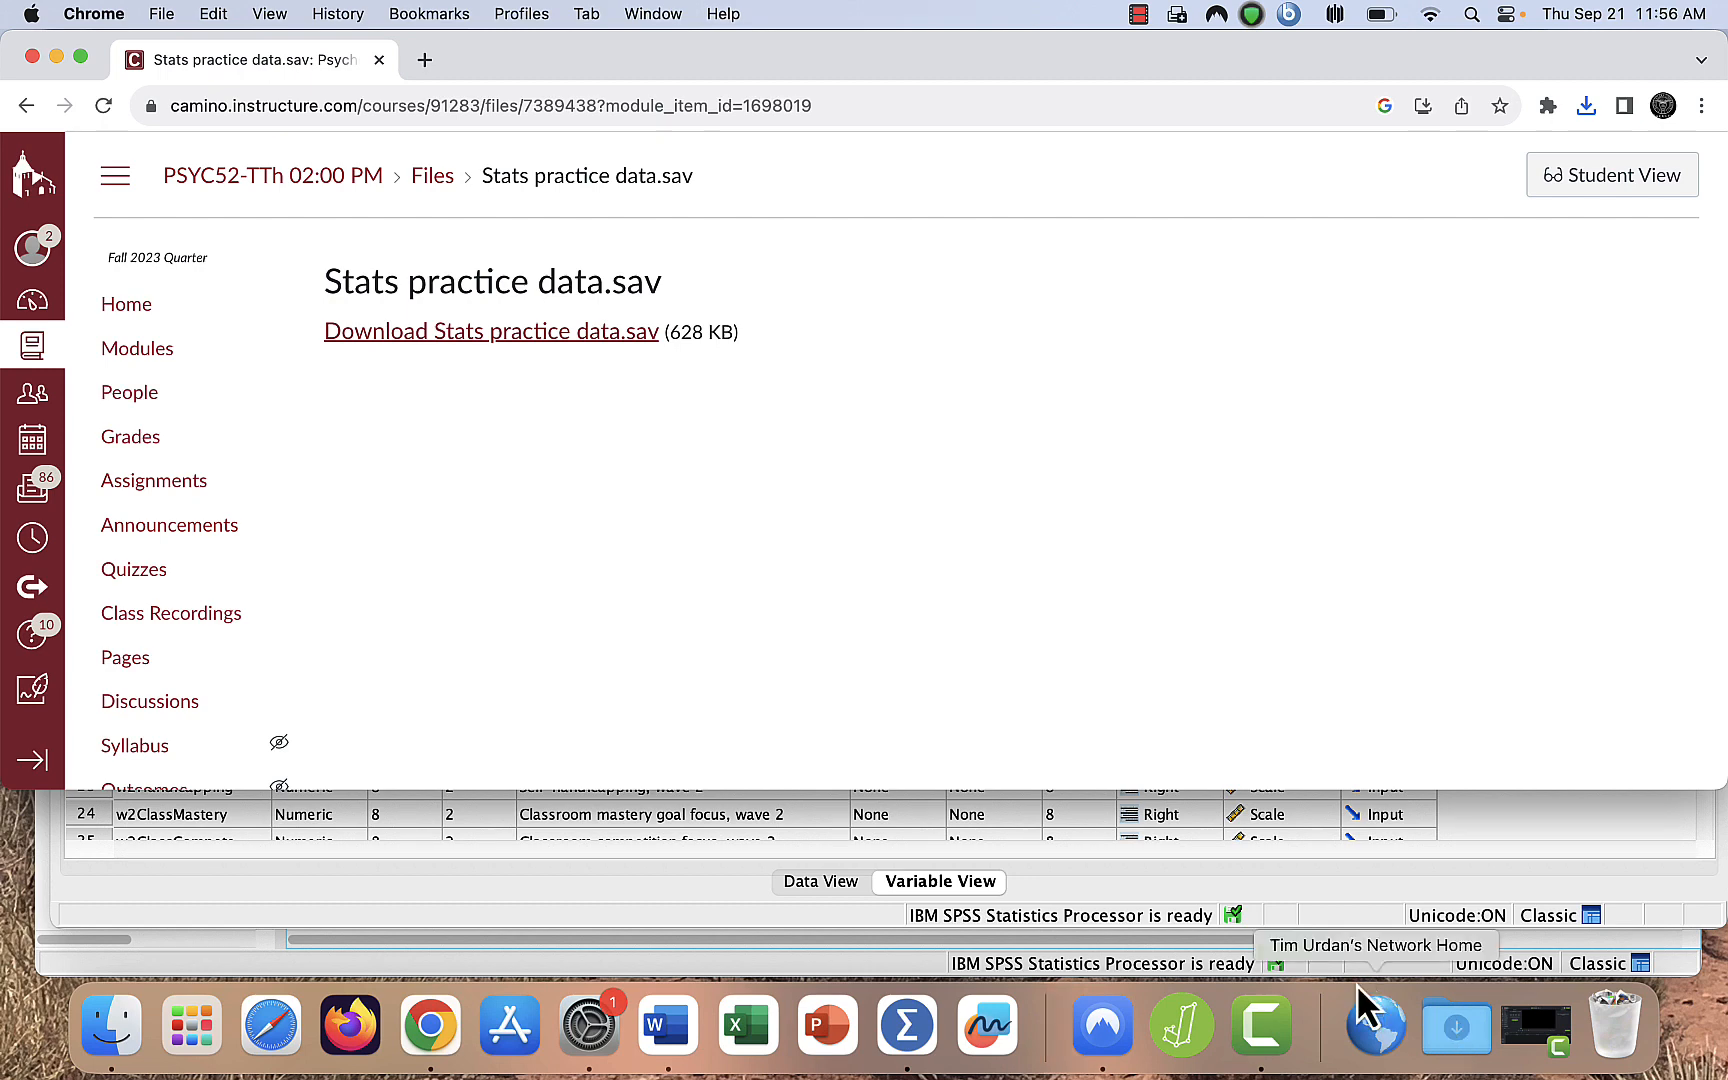
- Switch to JASP and open Stats practice data.sav from the computer's Downloads folder
click(1180, 1040)
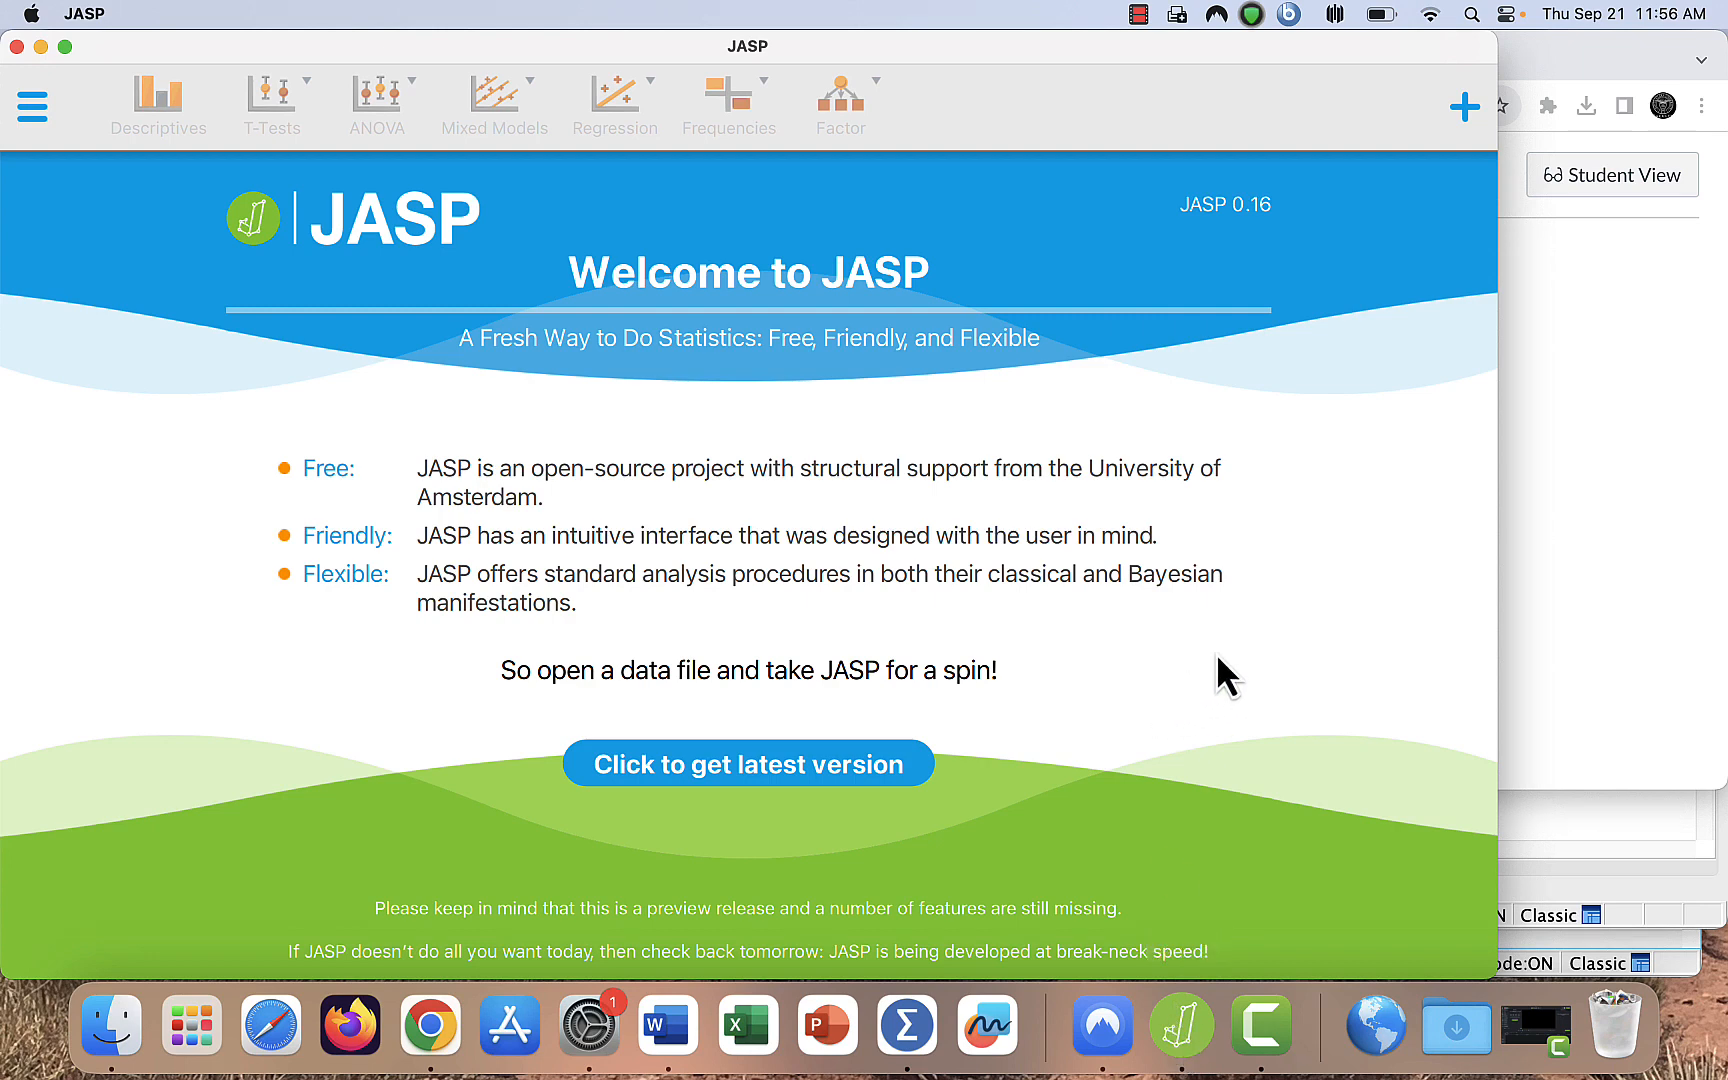
click(31, 113)
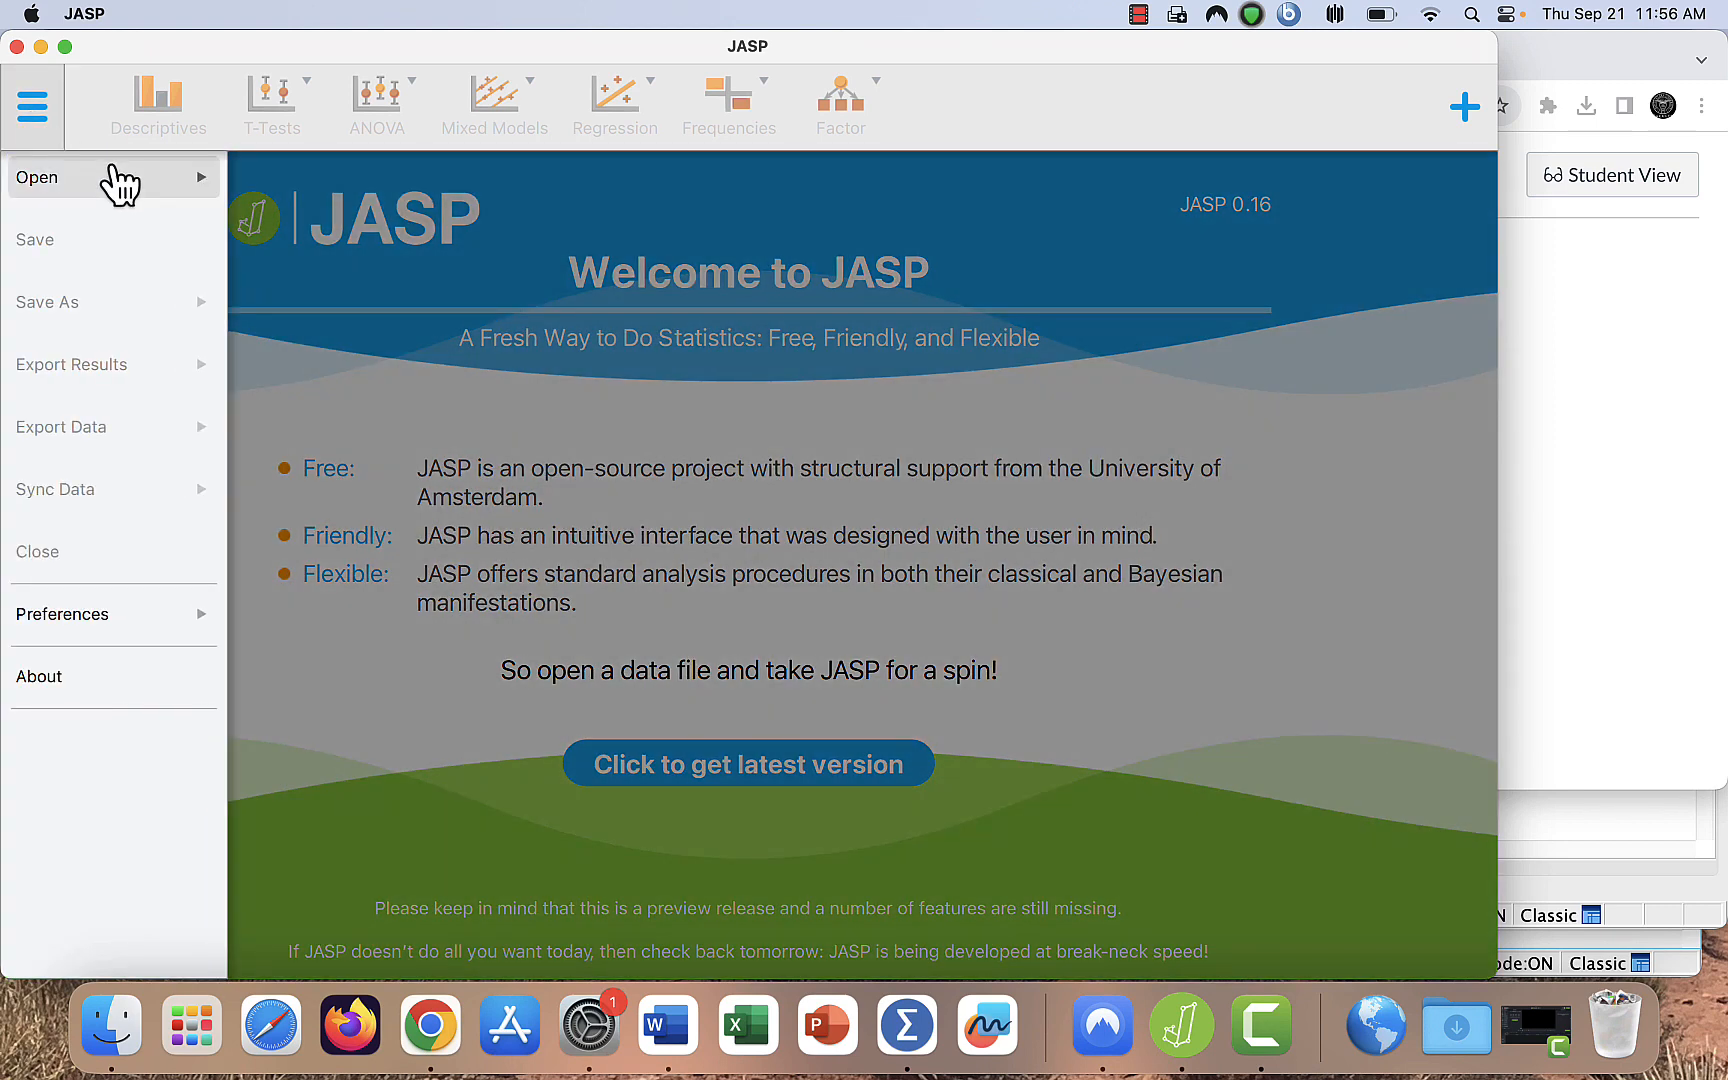
click(114, 178)
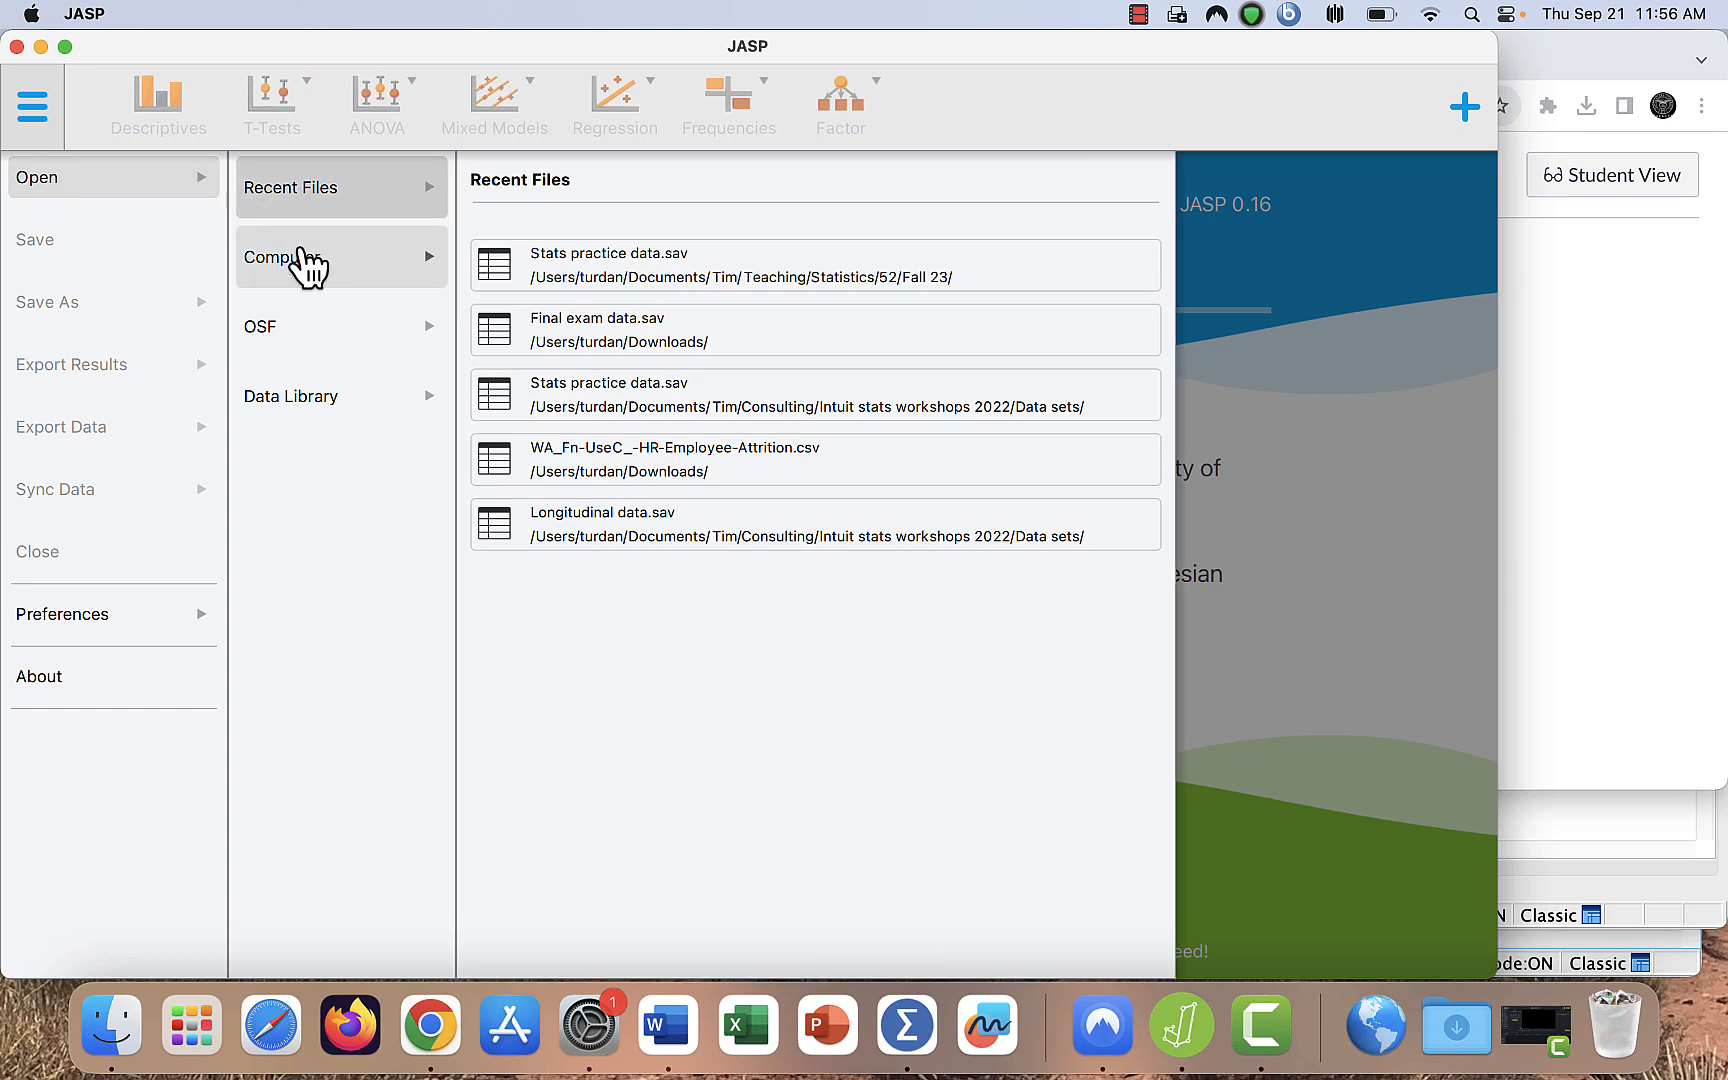
click(306, 262)
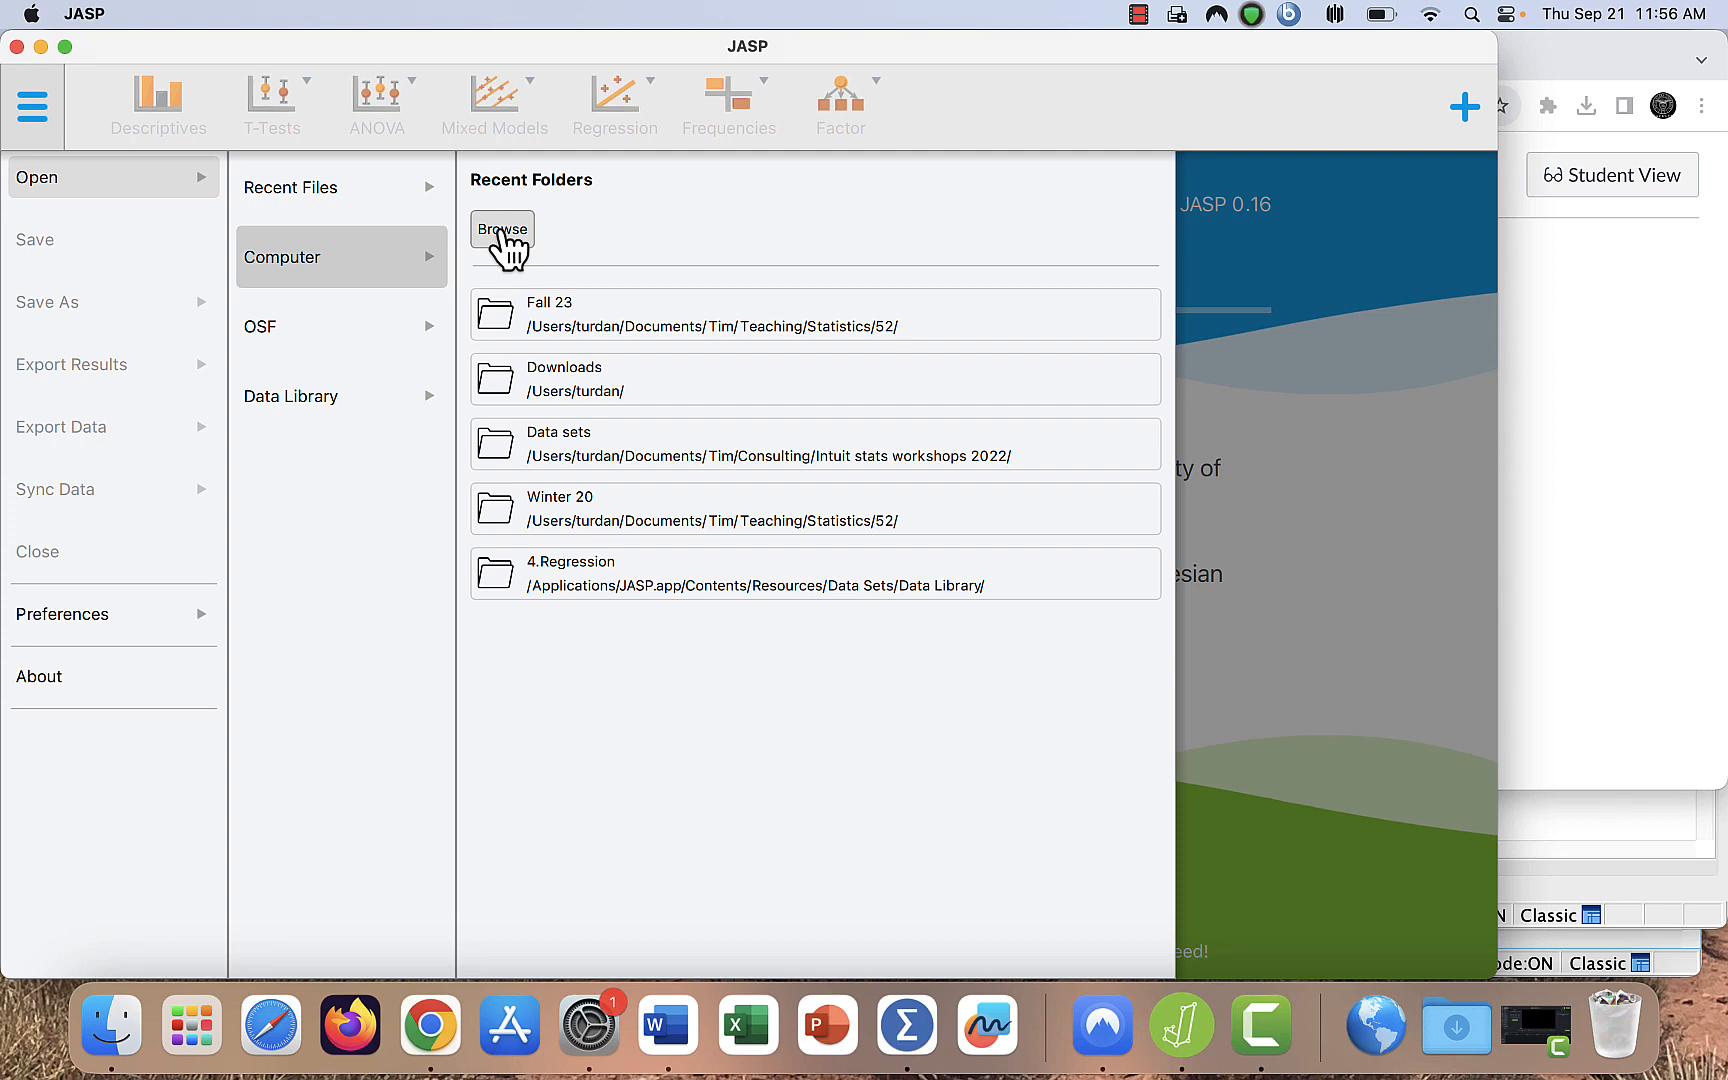
click(503, 231)
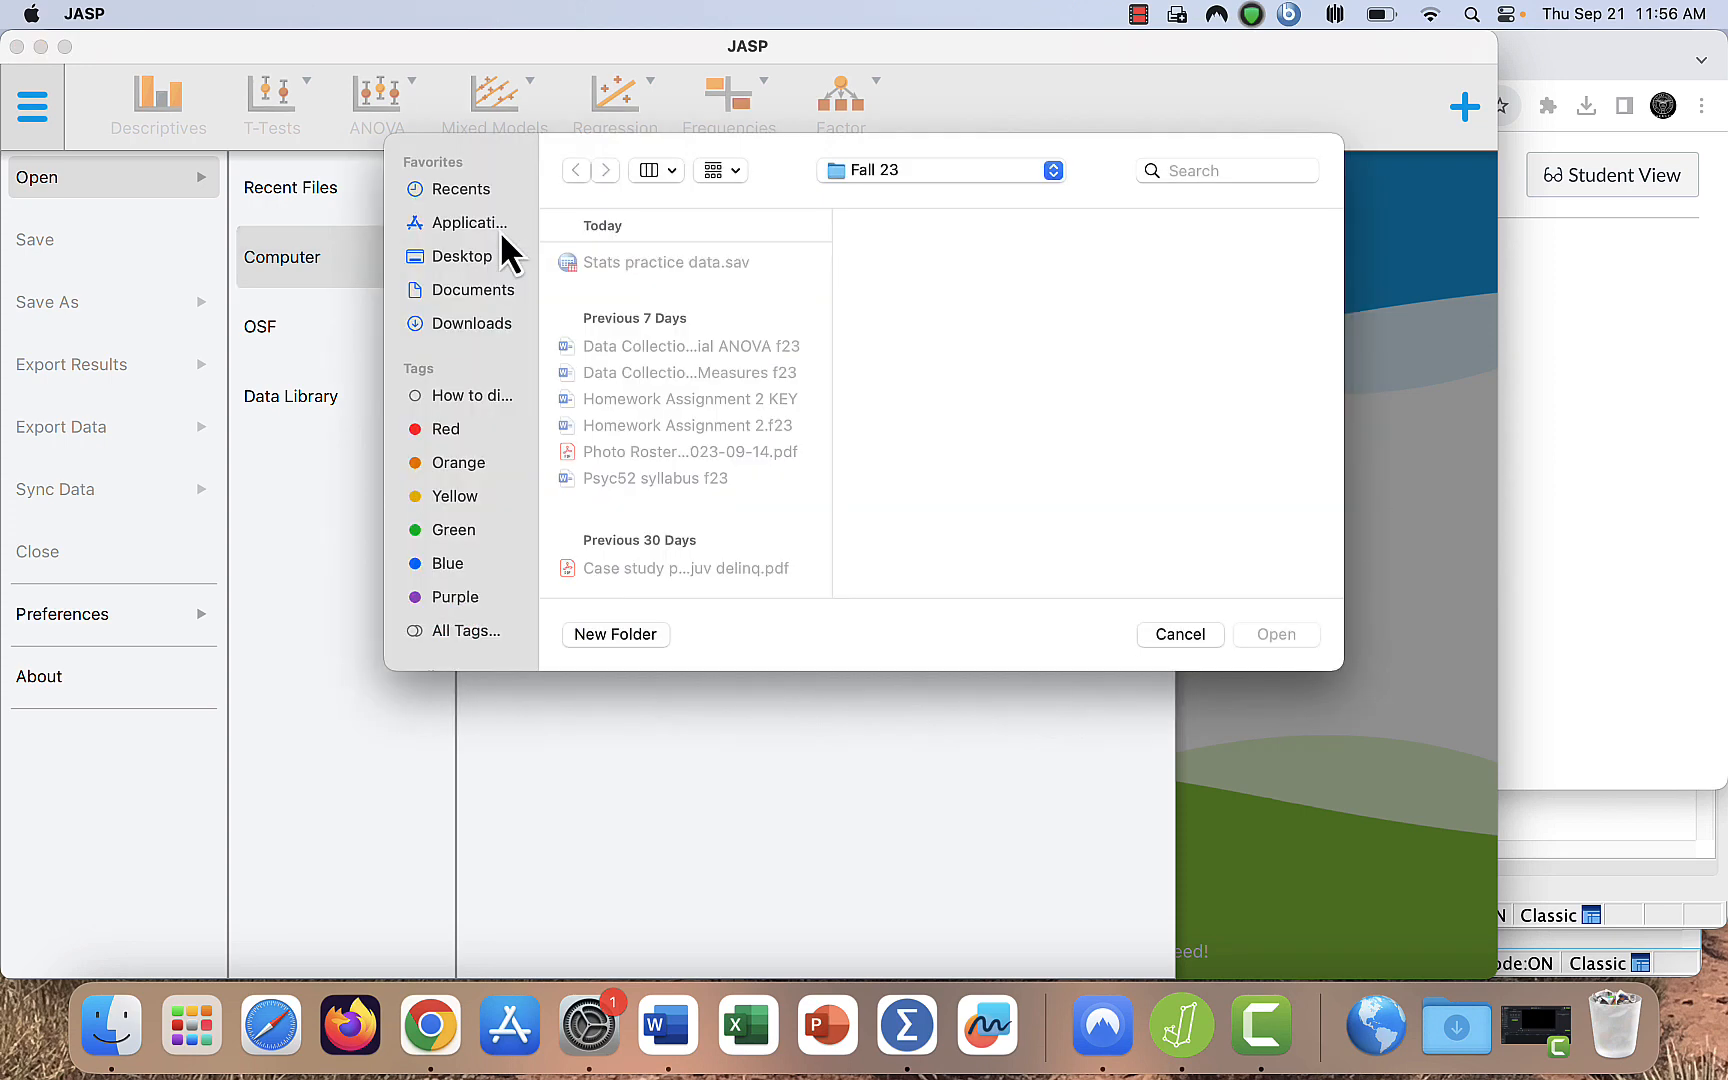
click(493, 333)
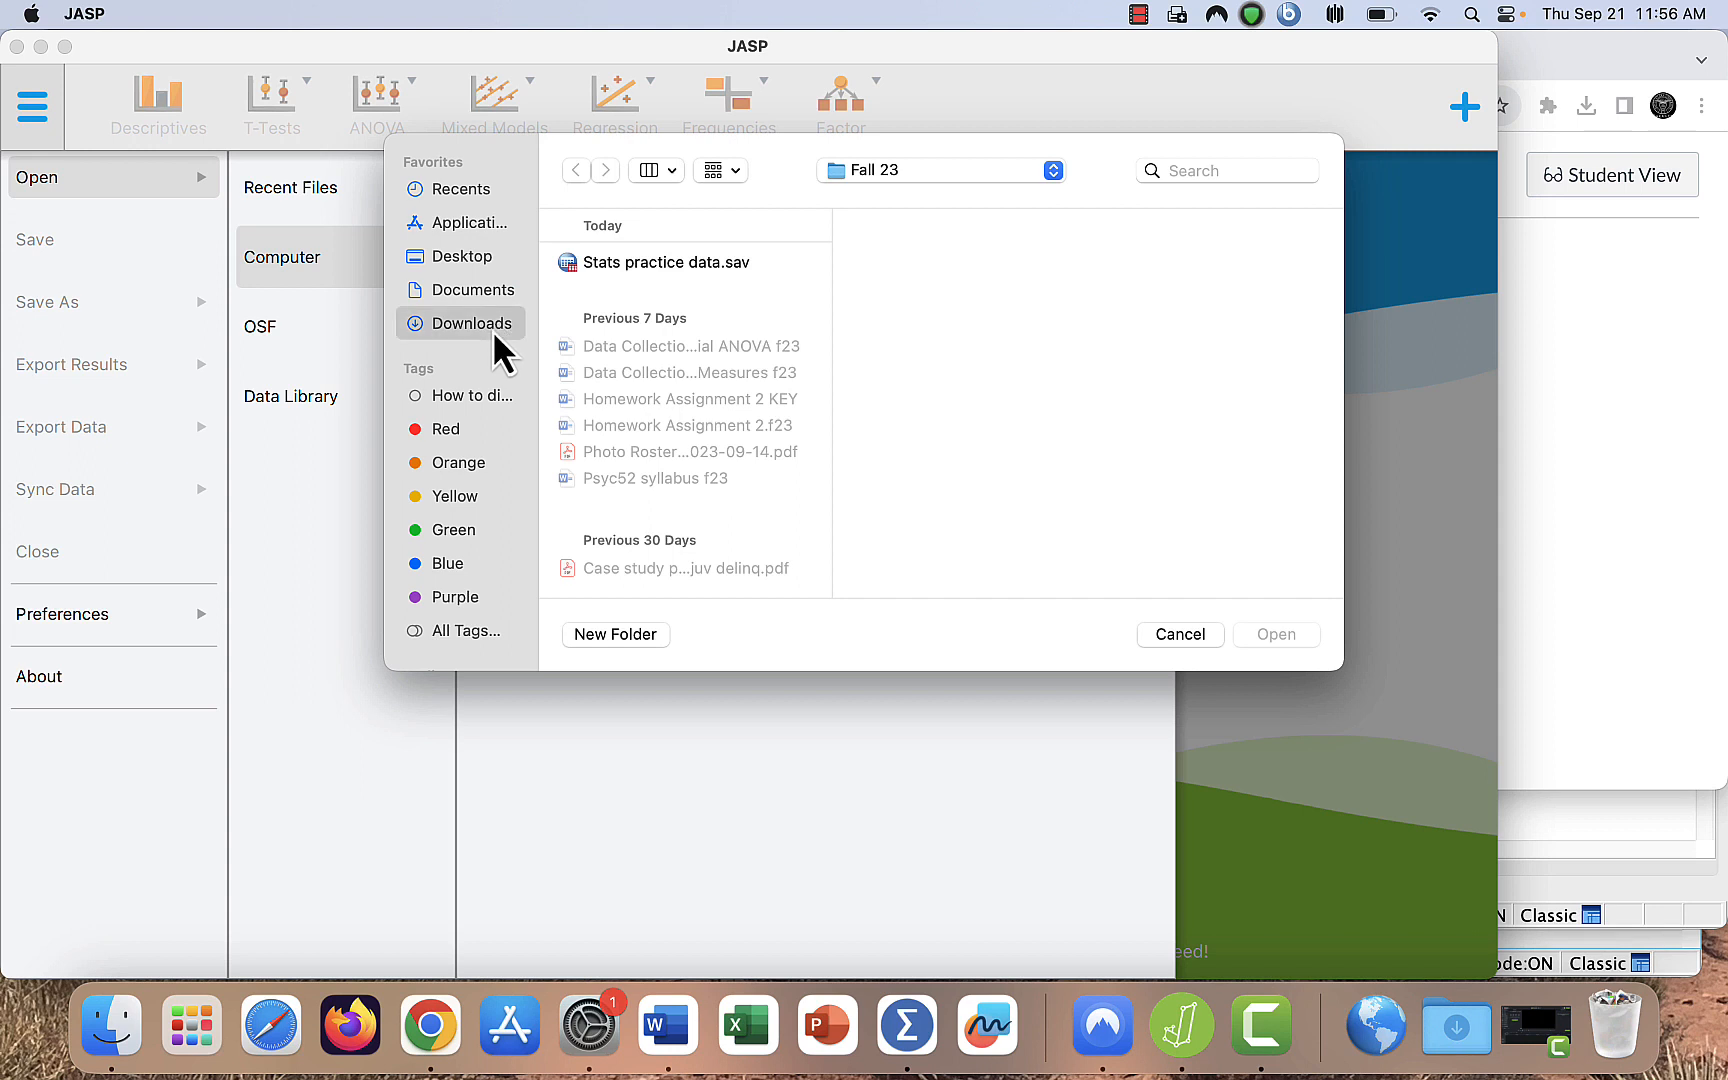
click(647, 261)
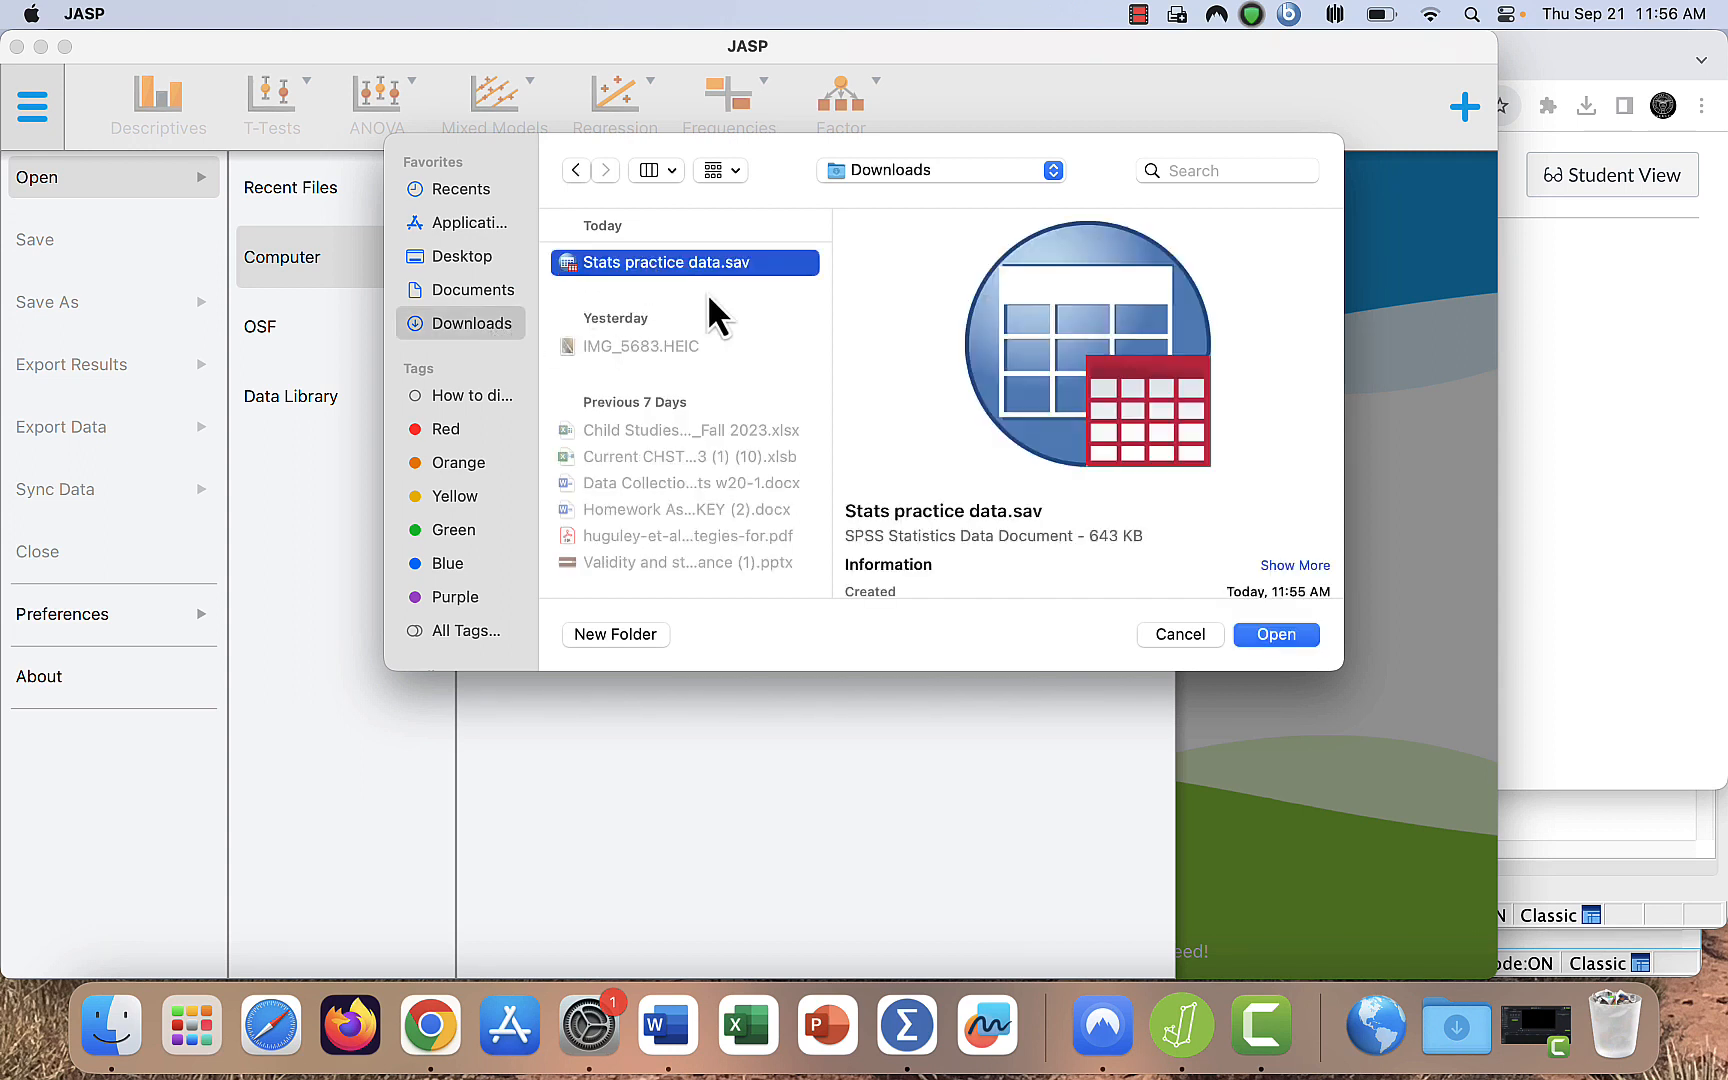
click(1276, 634)
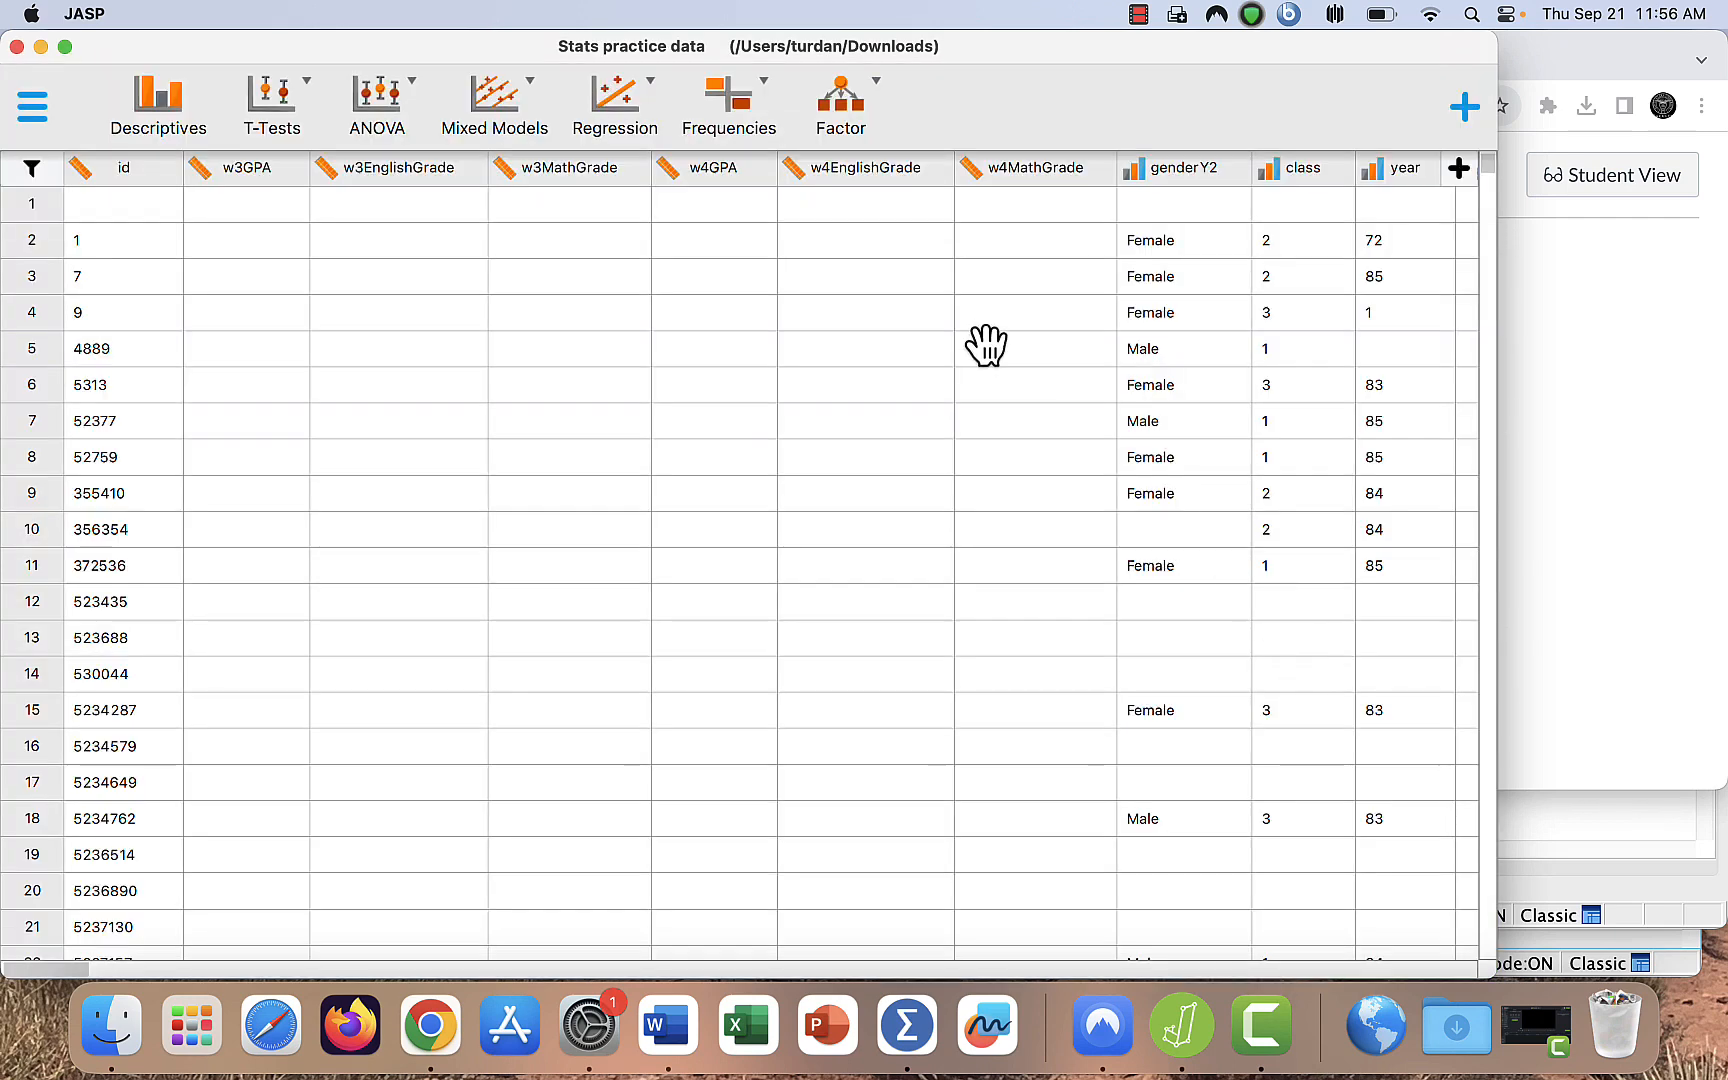
- Examine the rows and variable columns of the loaded dataset, including the grade, gender and wave 3 variables
scroll(889, 348, down, 5)
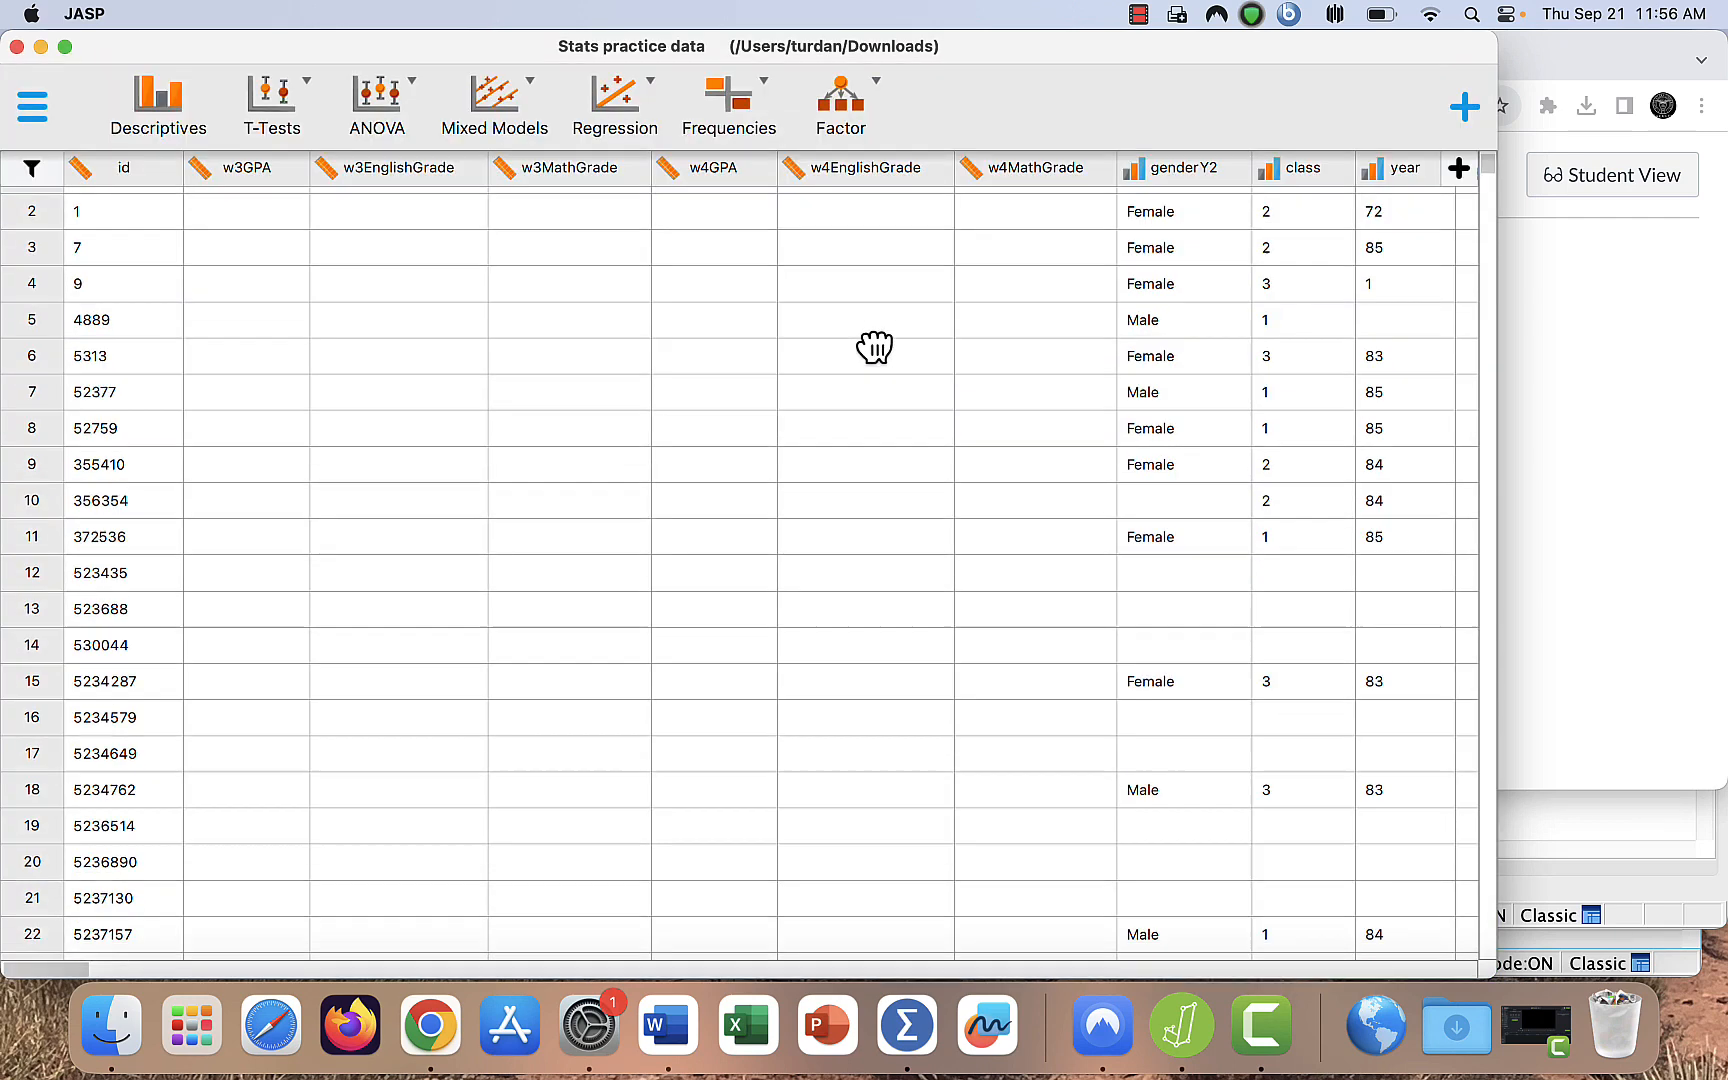
scroll(874, 347, right, 10)
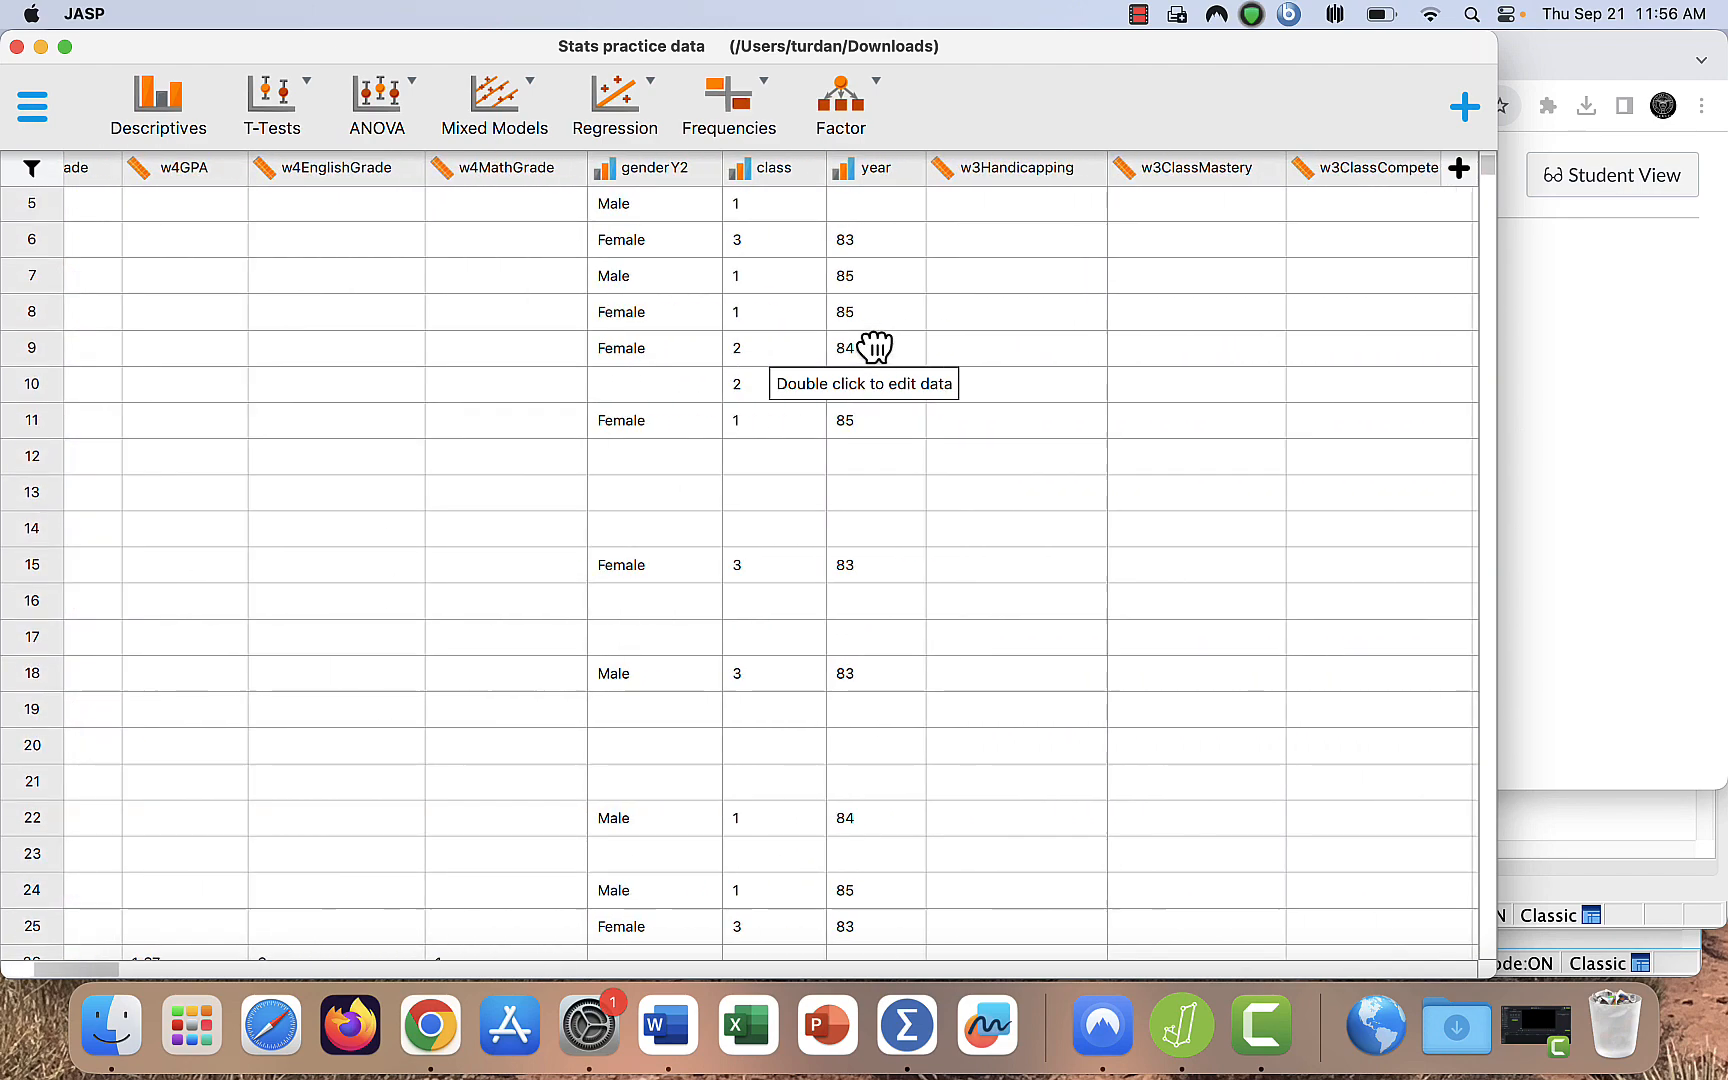
scroll(874, 347, down, 15)
scroll(874, 347, down, 1)
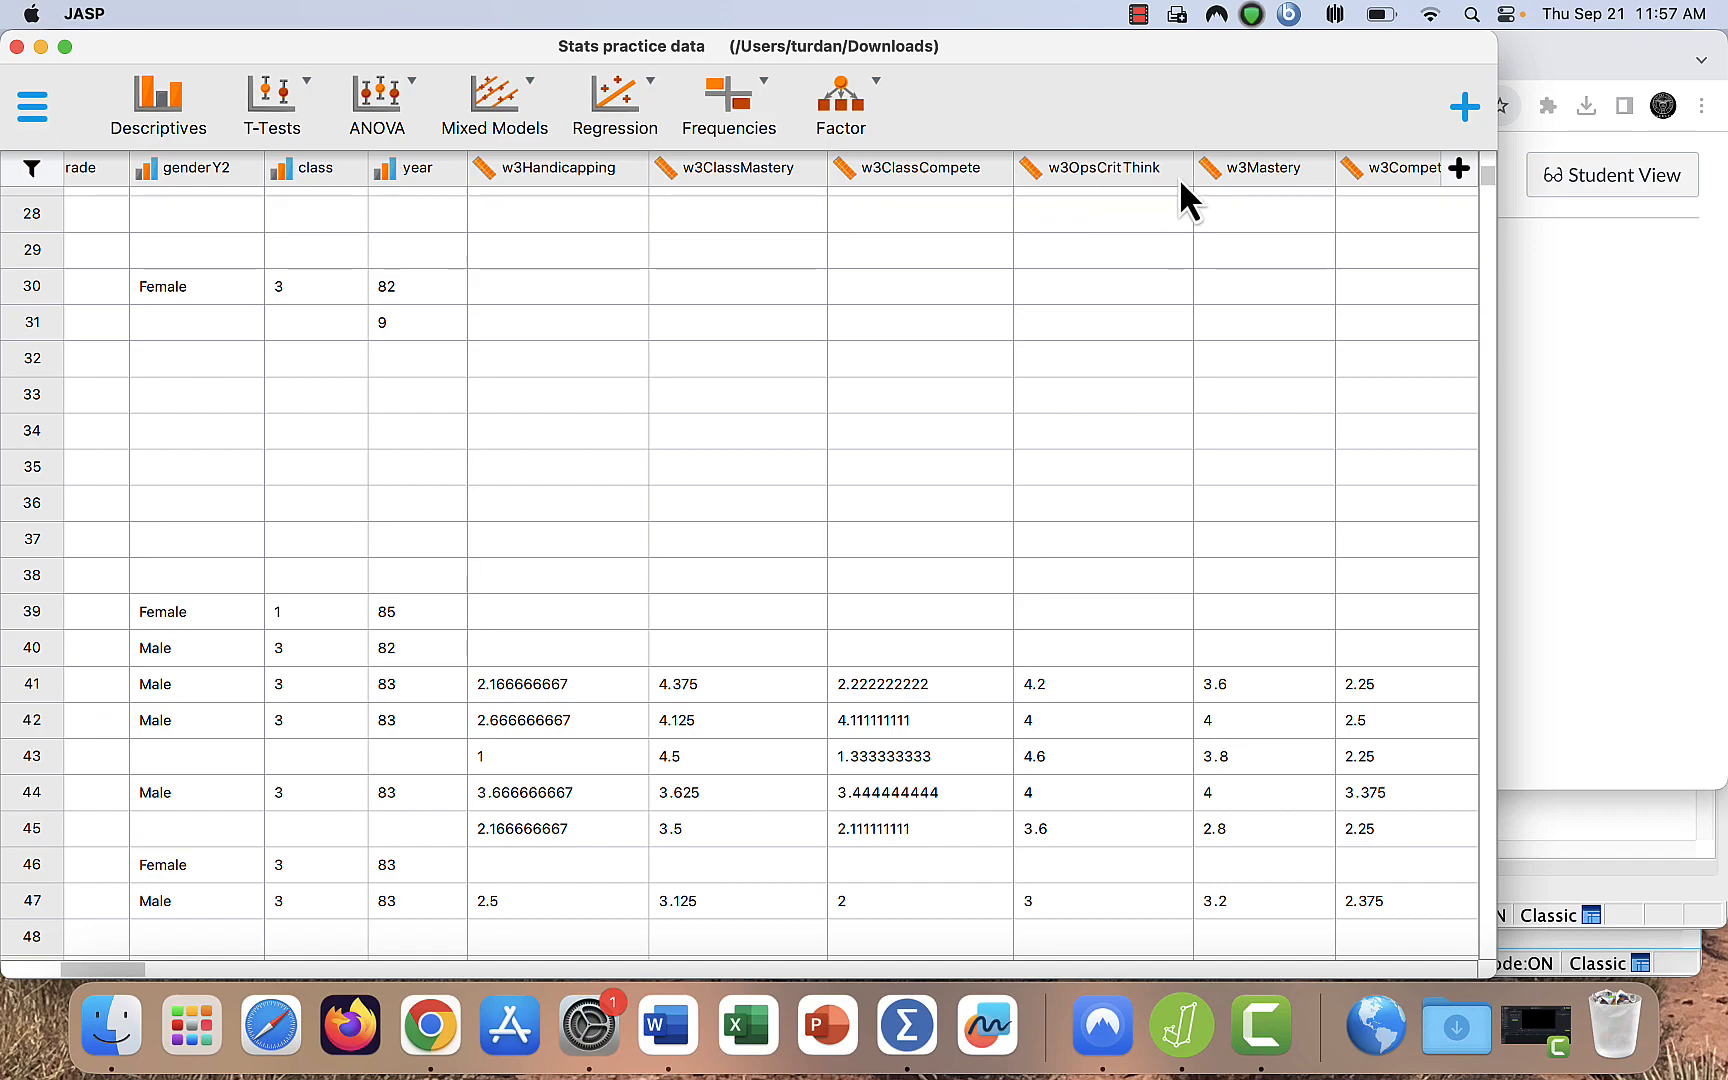
scroll(1103, 543, left, 10)
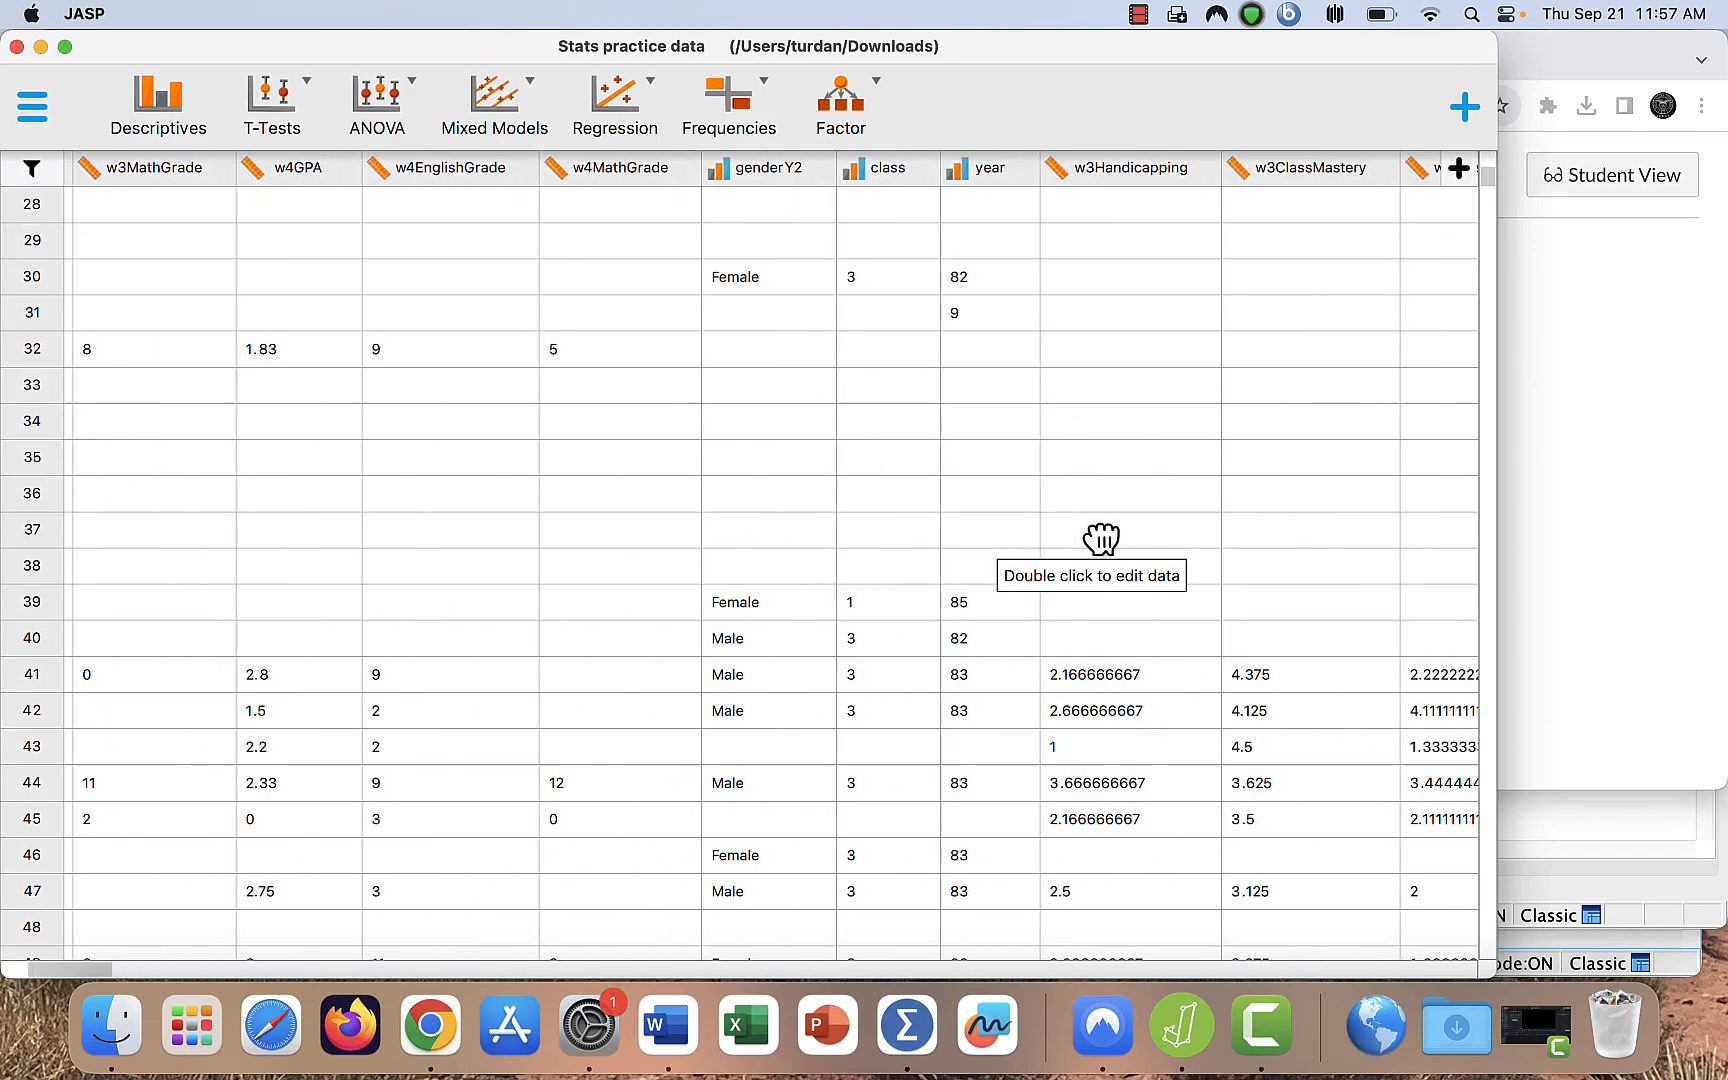
scroll(1103, 543, up, 7)
scroll(1103, 543, up, 3)
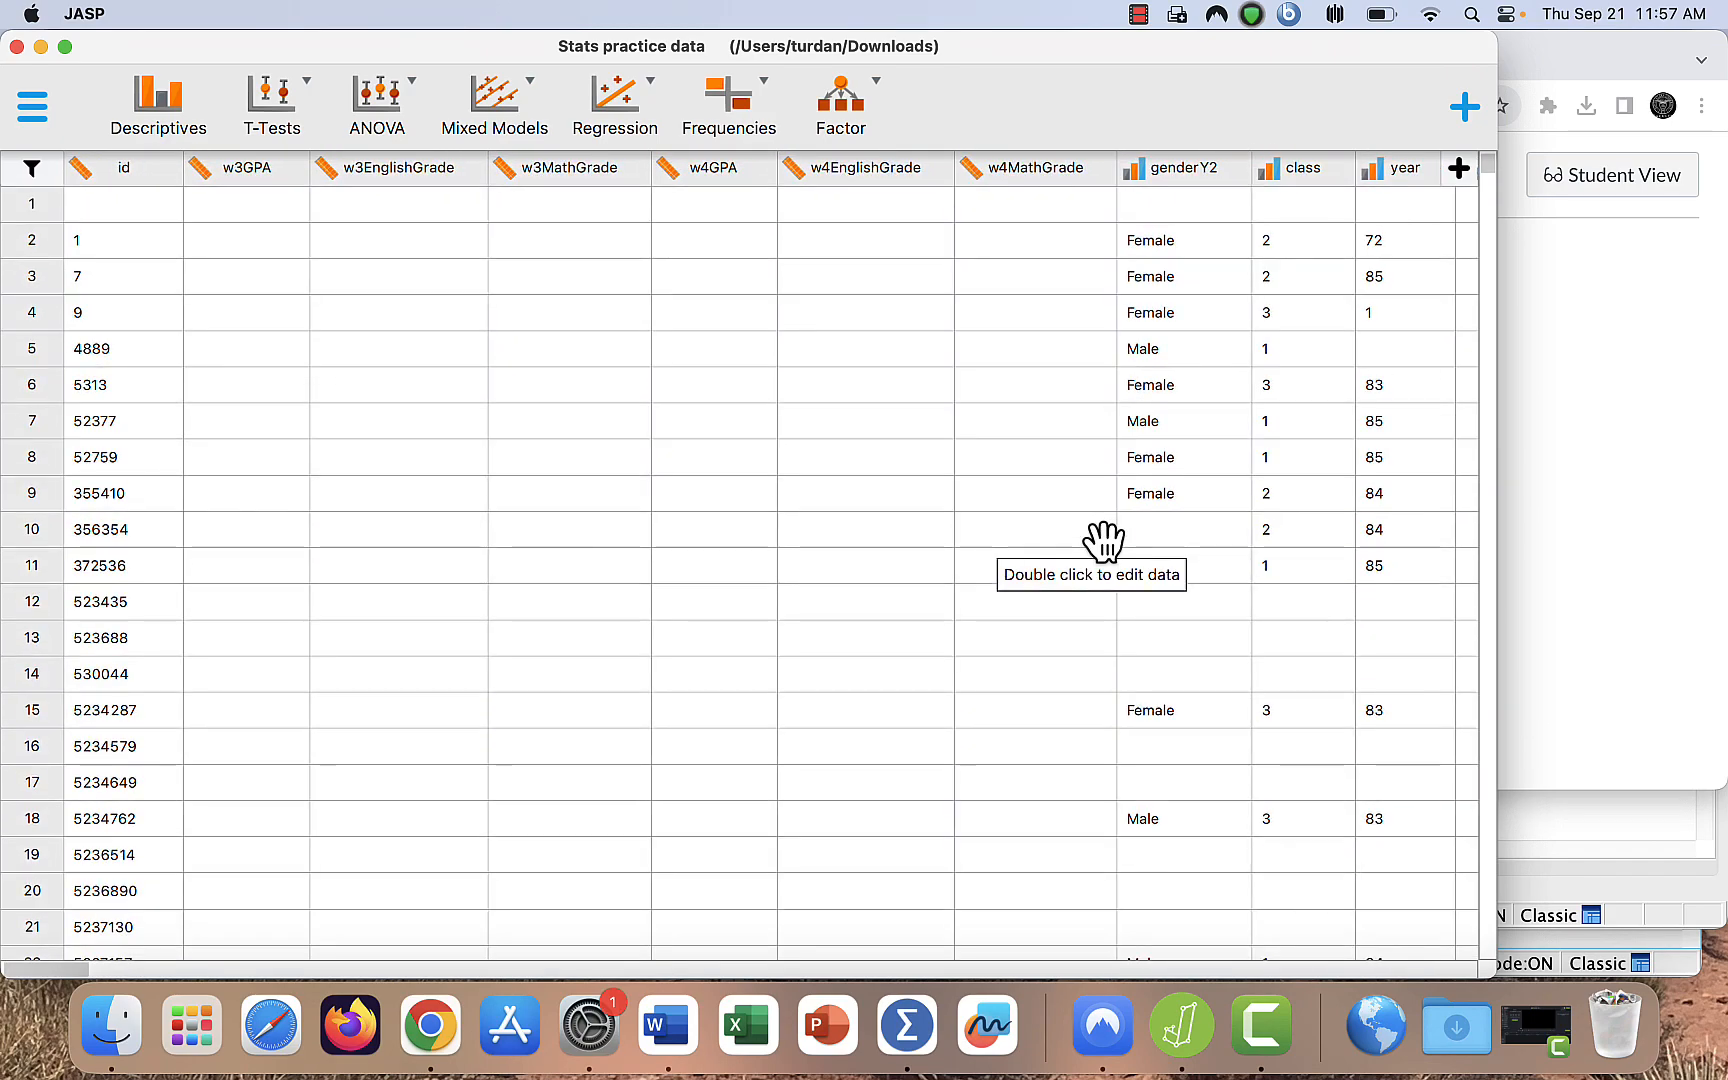
- Create a classical Linear Regression analysis with w3OpsCritThink as the dependent variable
click(662, 101)
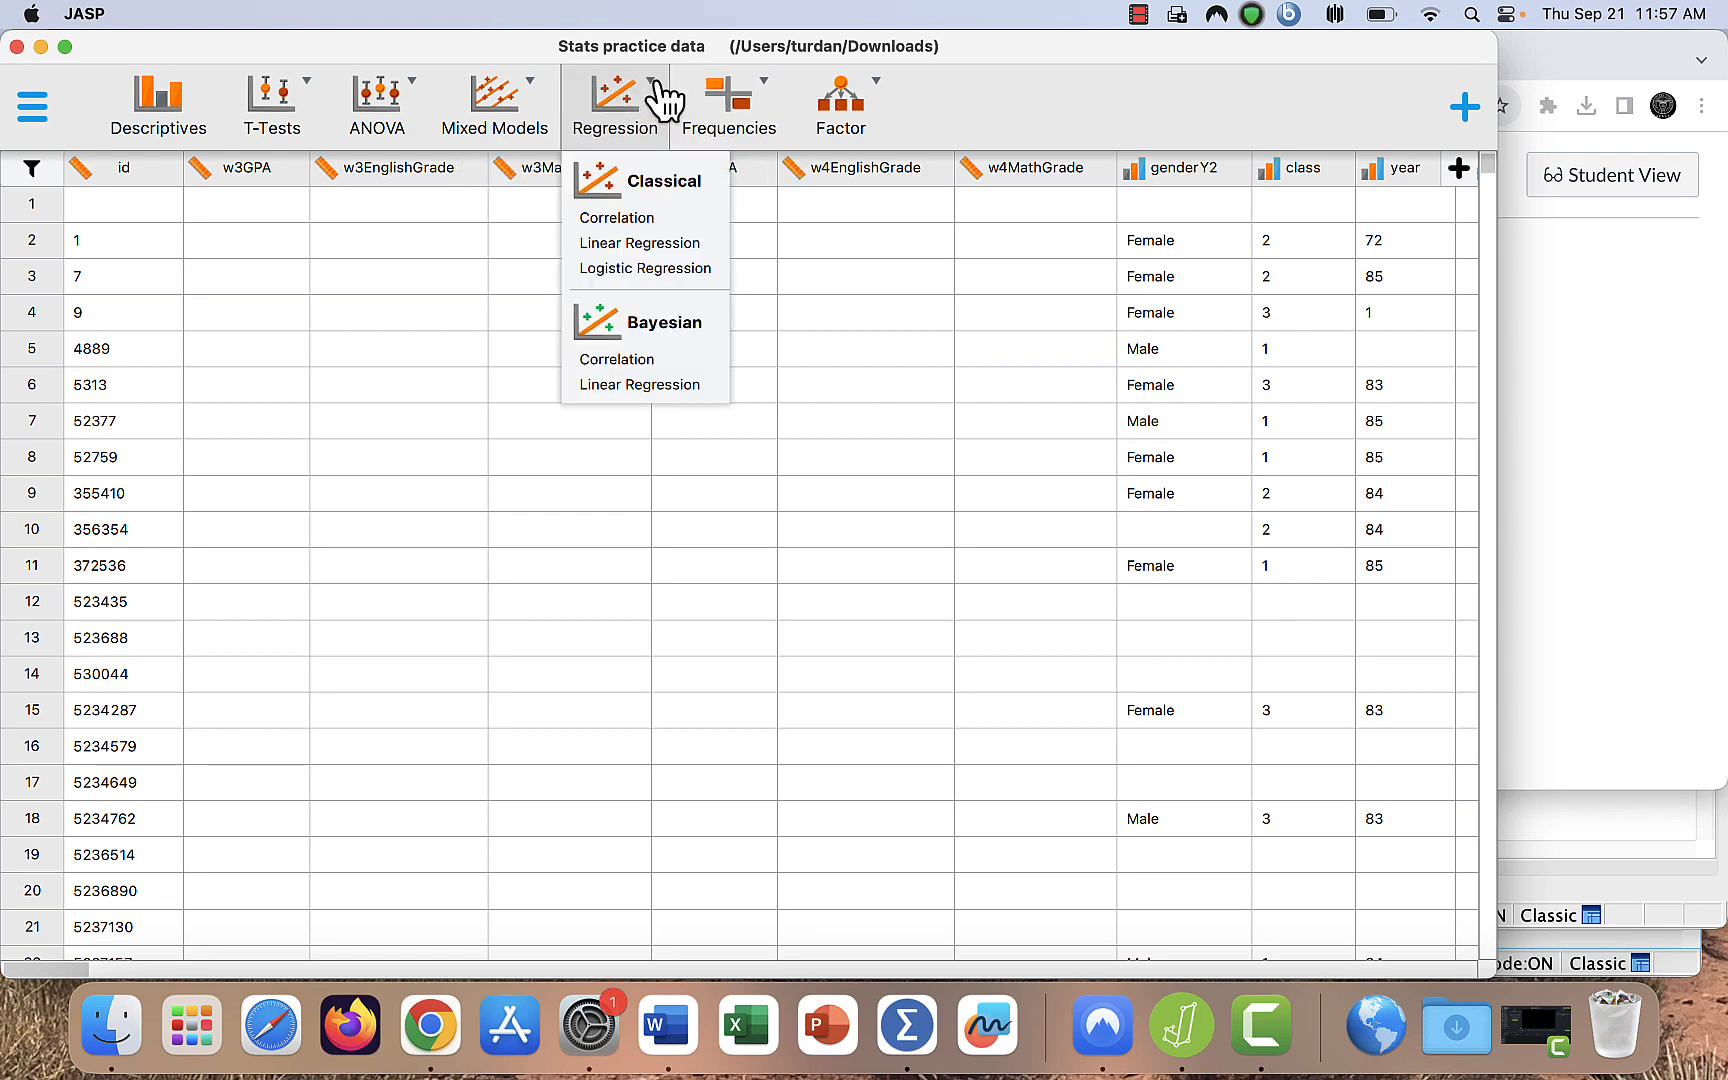
click(659, 248)
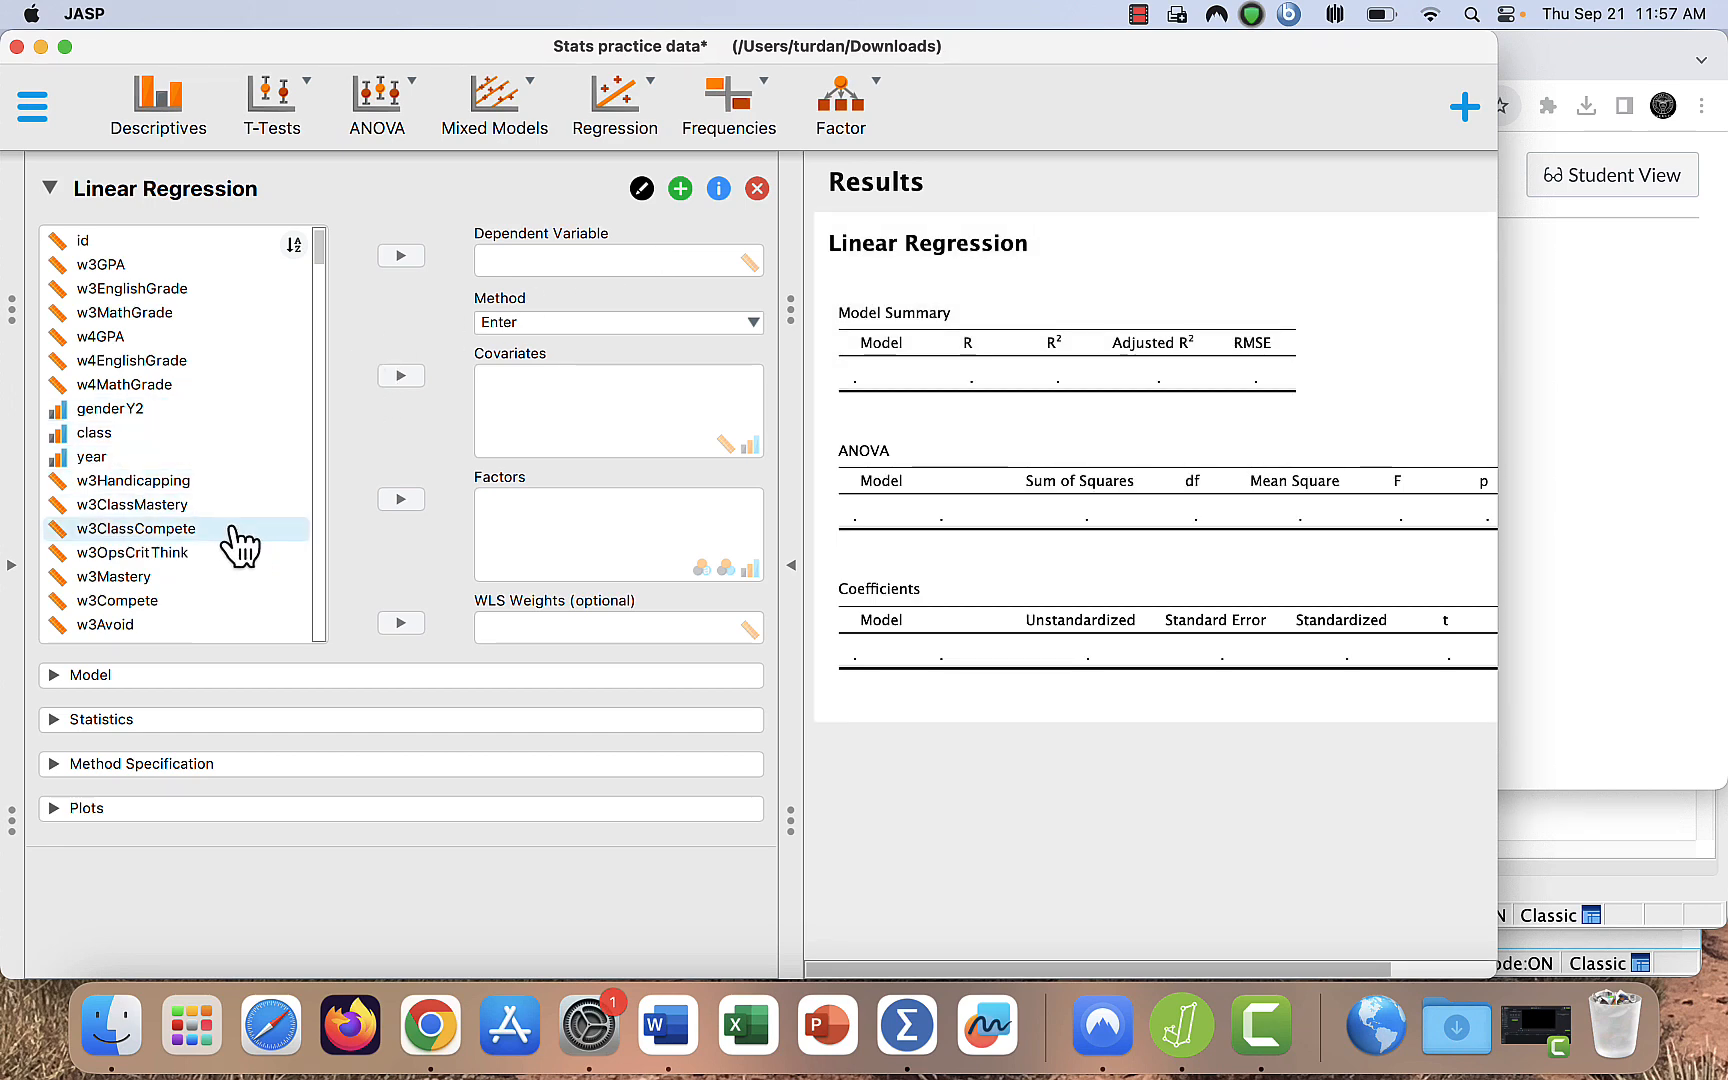
scroll(245, 573, down, 2)
scroll(245, 573, down, 1)
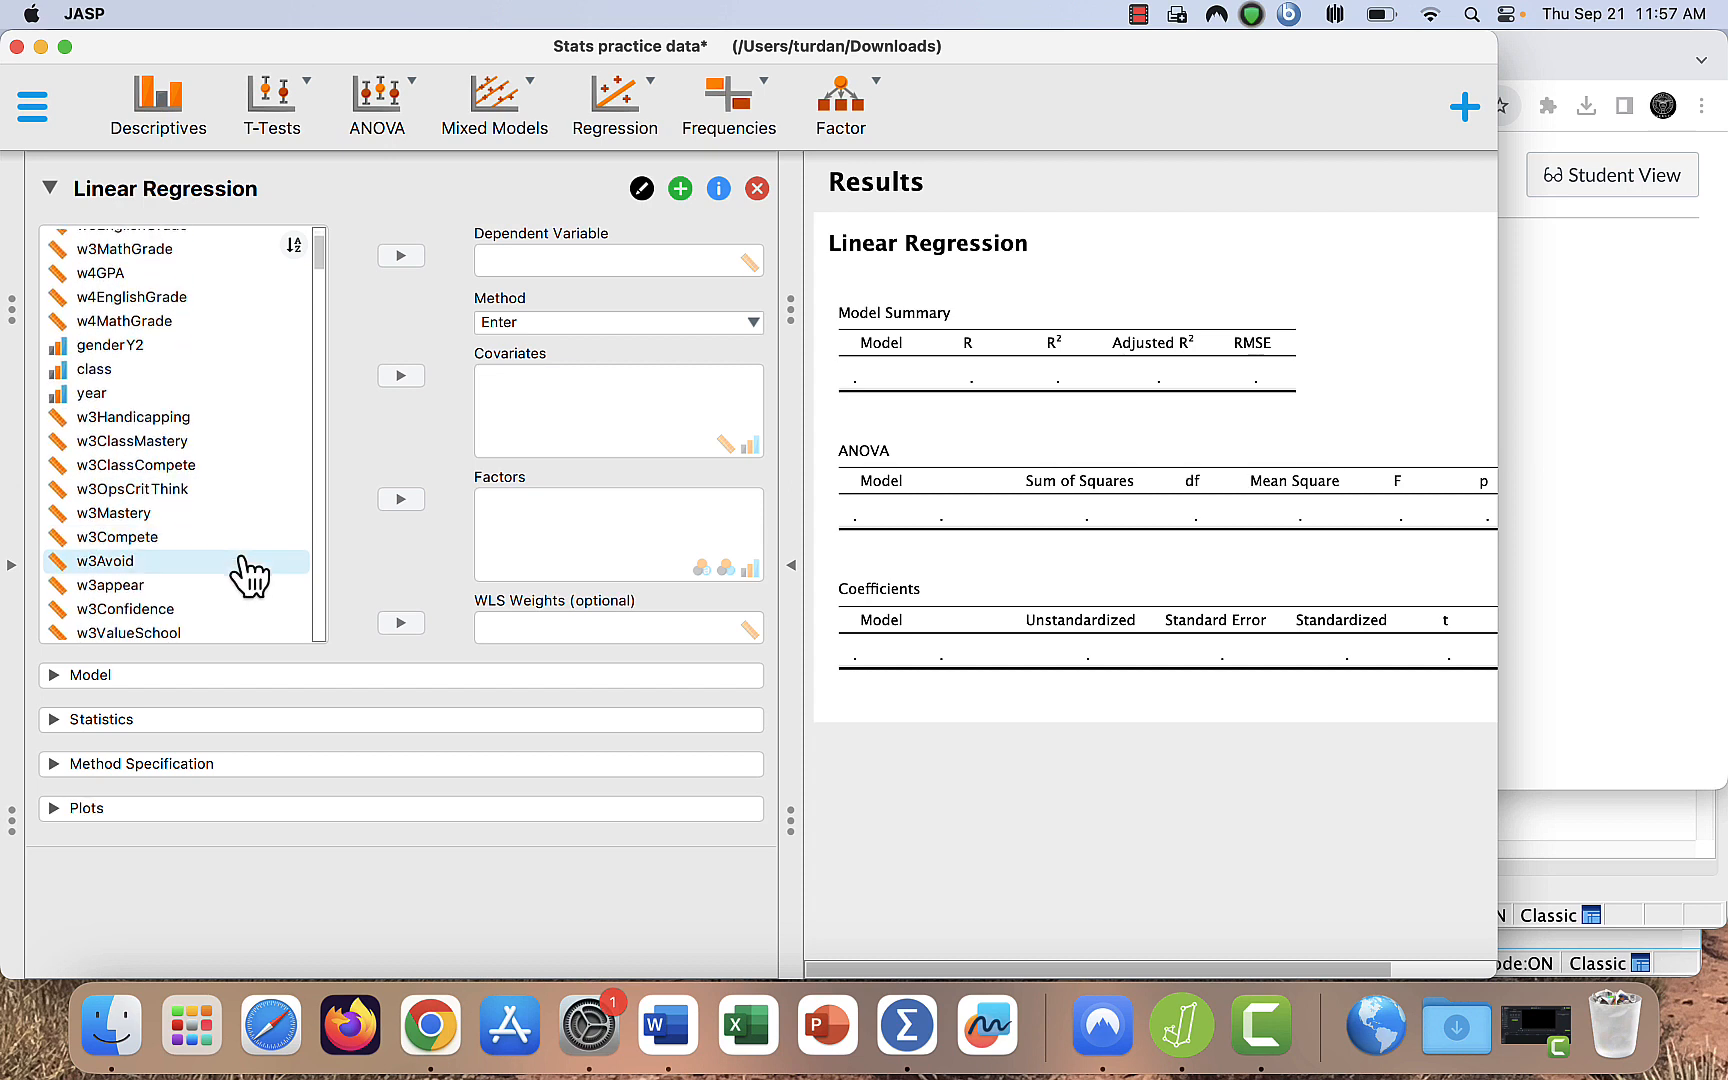
click(207, 490)
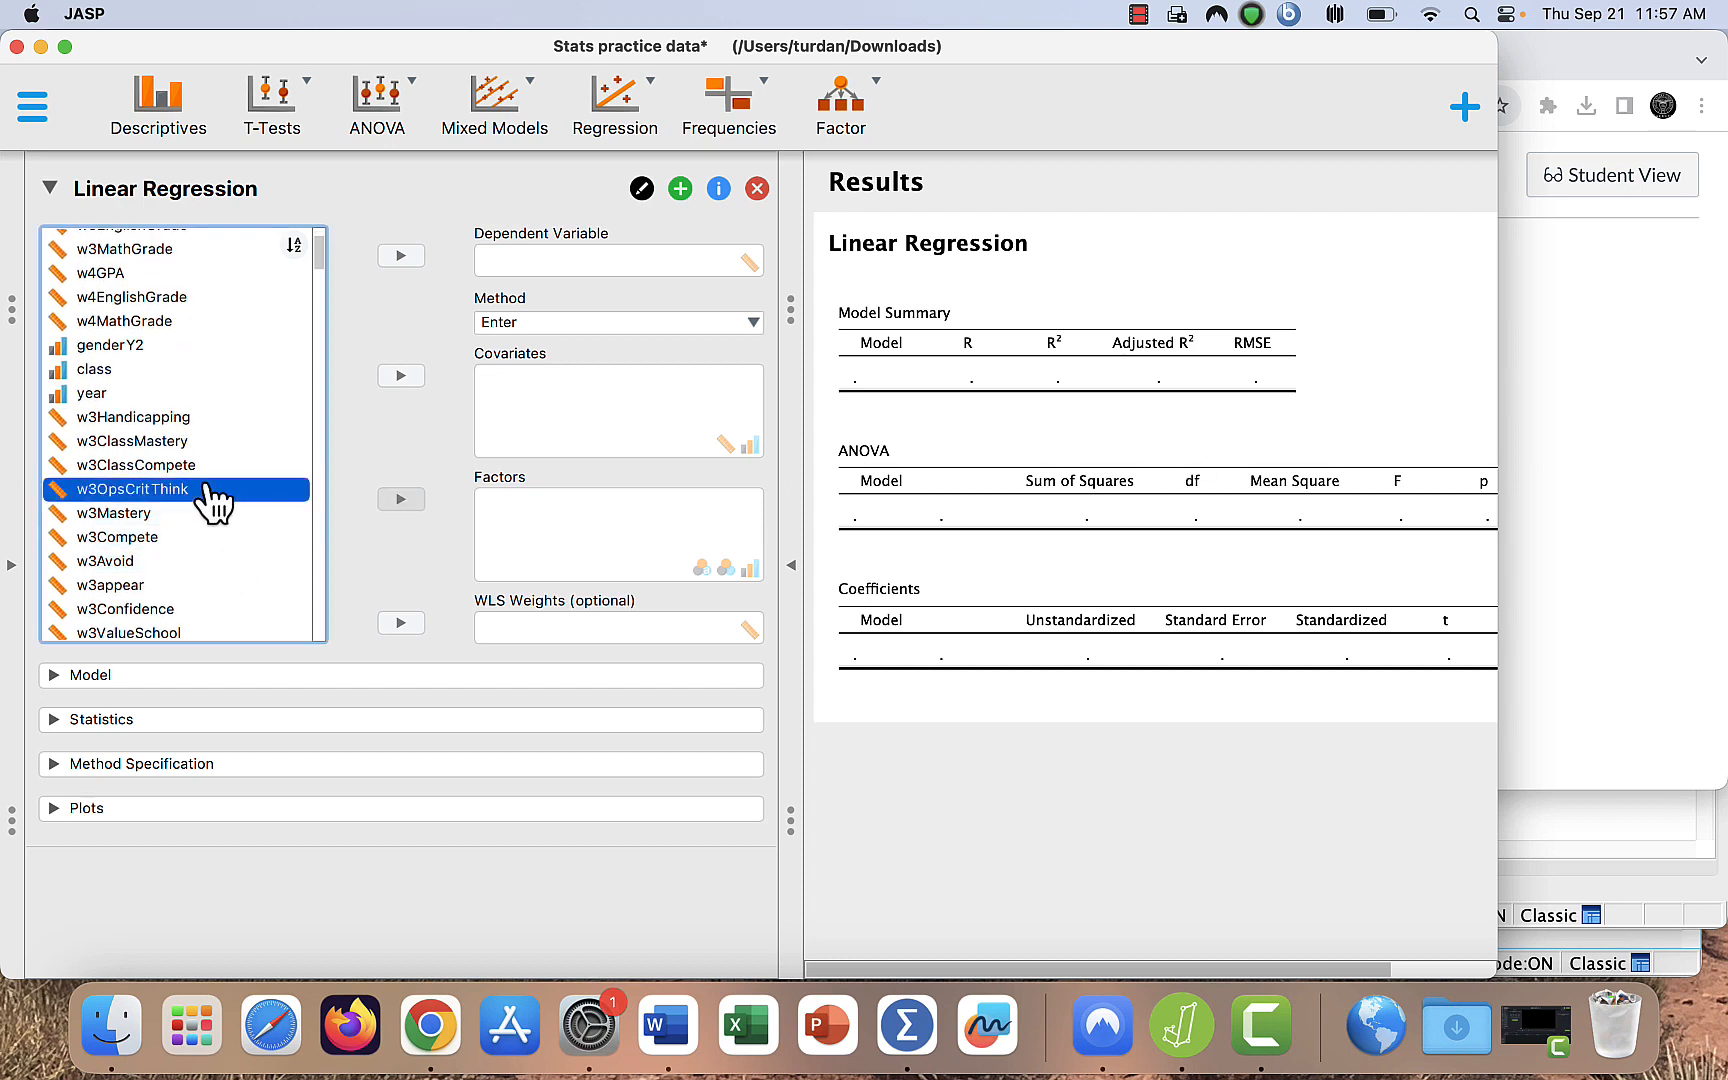
click(401, 258)
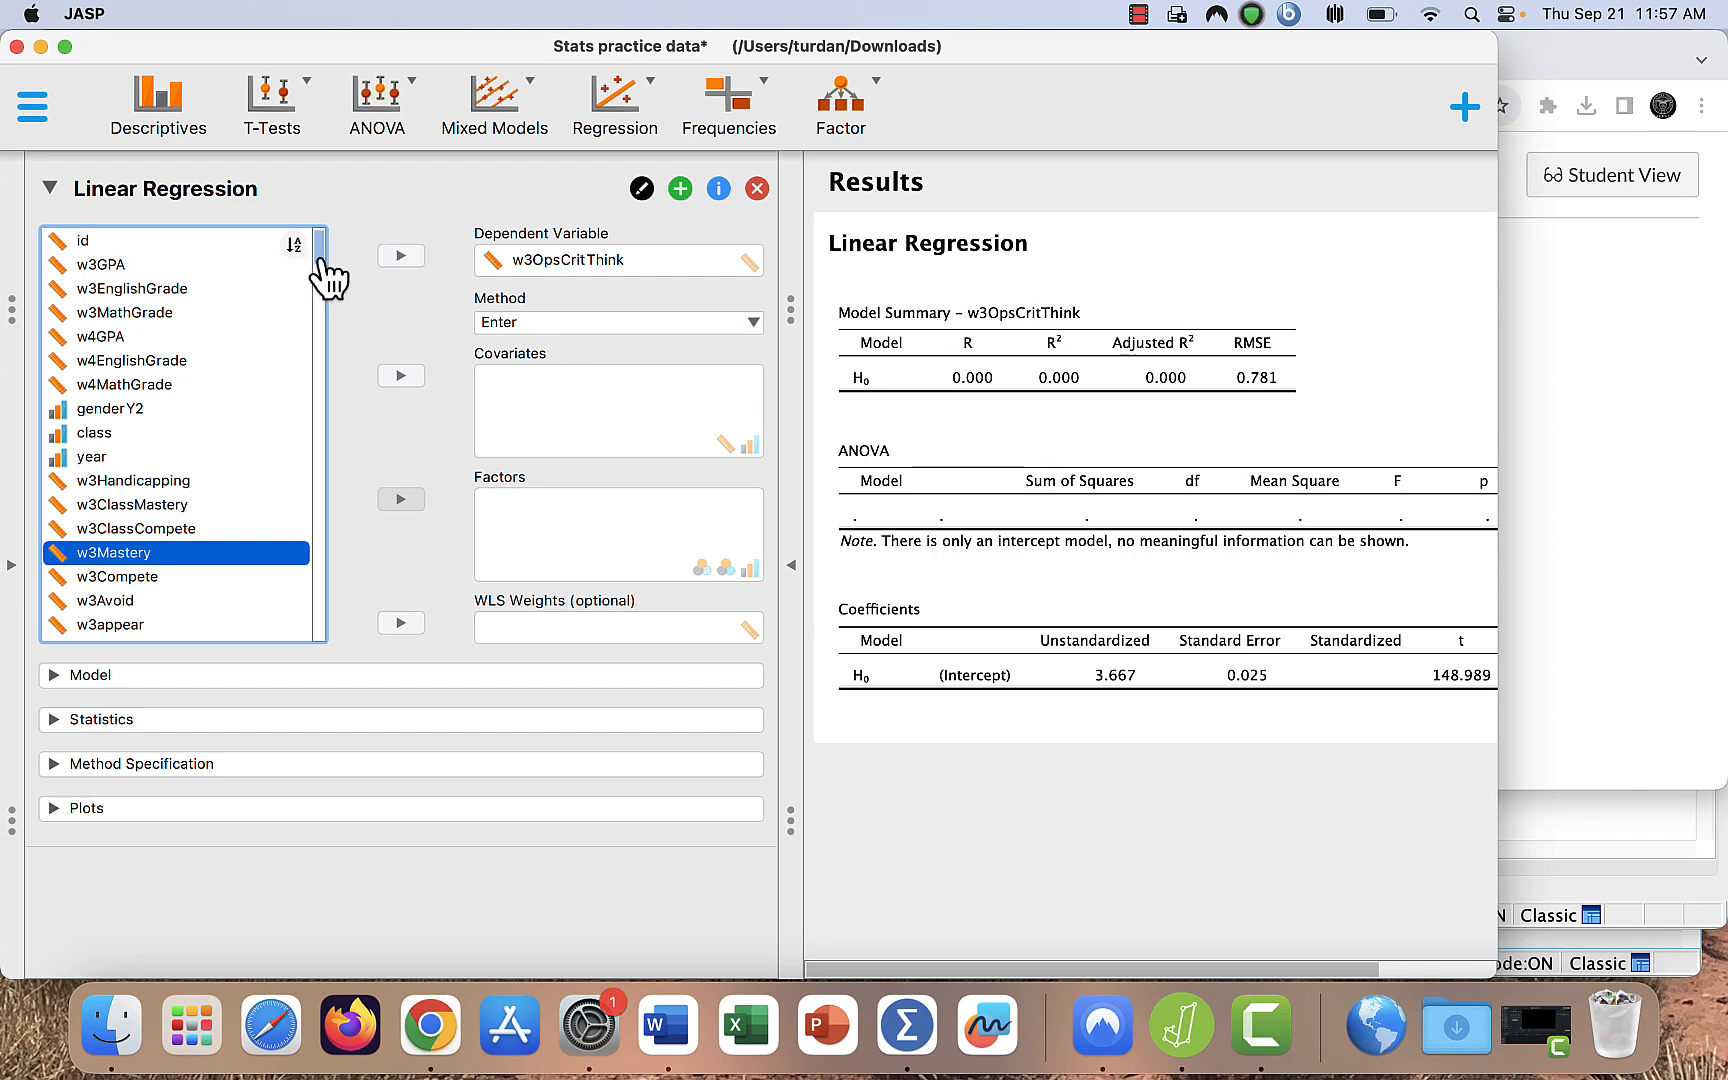
- Add w3ClassMastery, w3ClassCompete and w3ValueSchool as covariates of the linear regression
scroll(320, 285, down, 5)
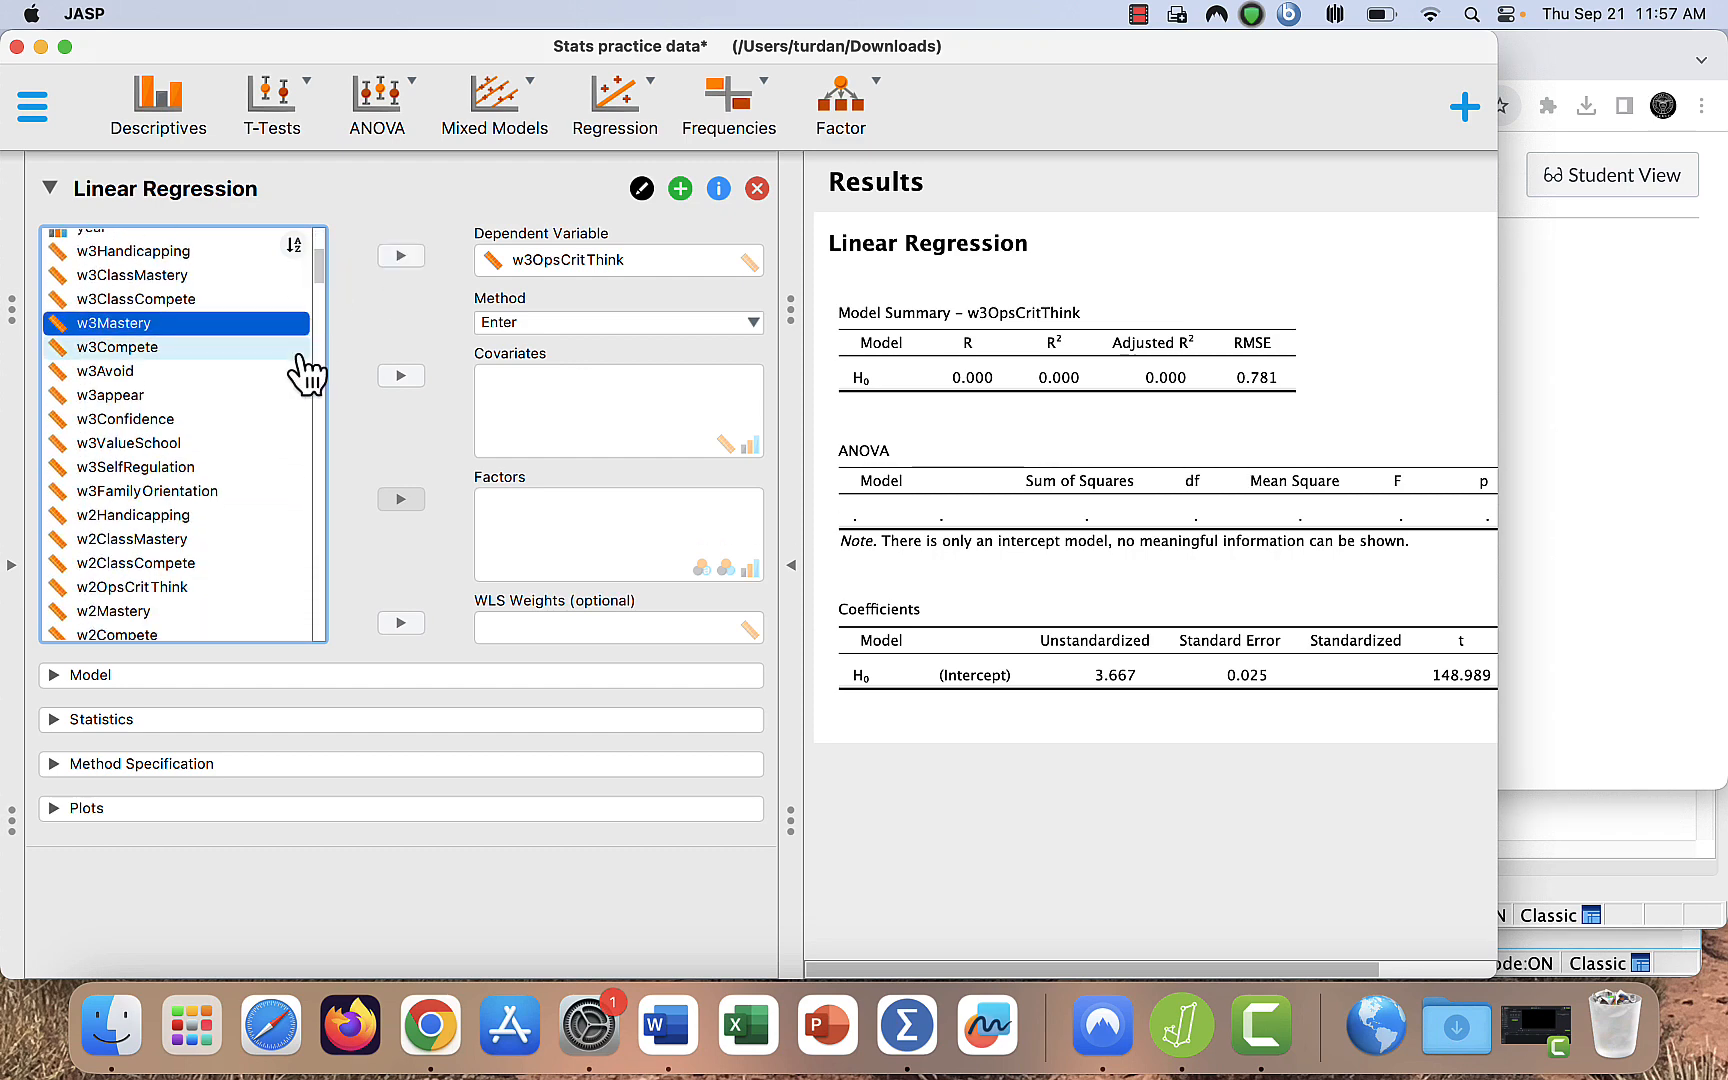
click(270, 347)
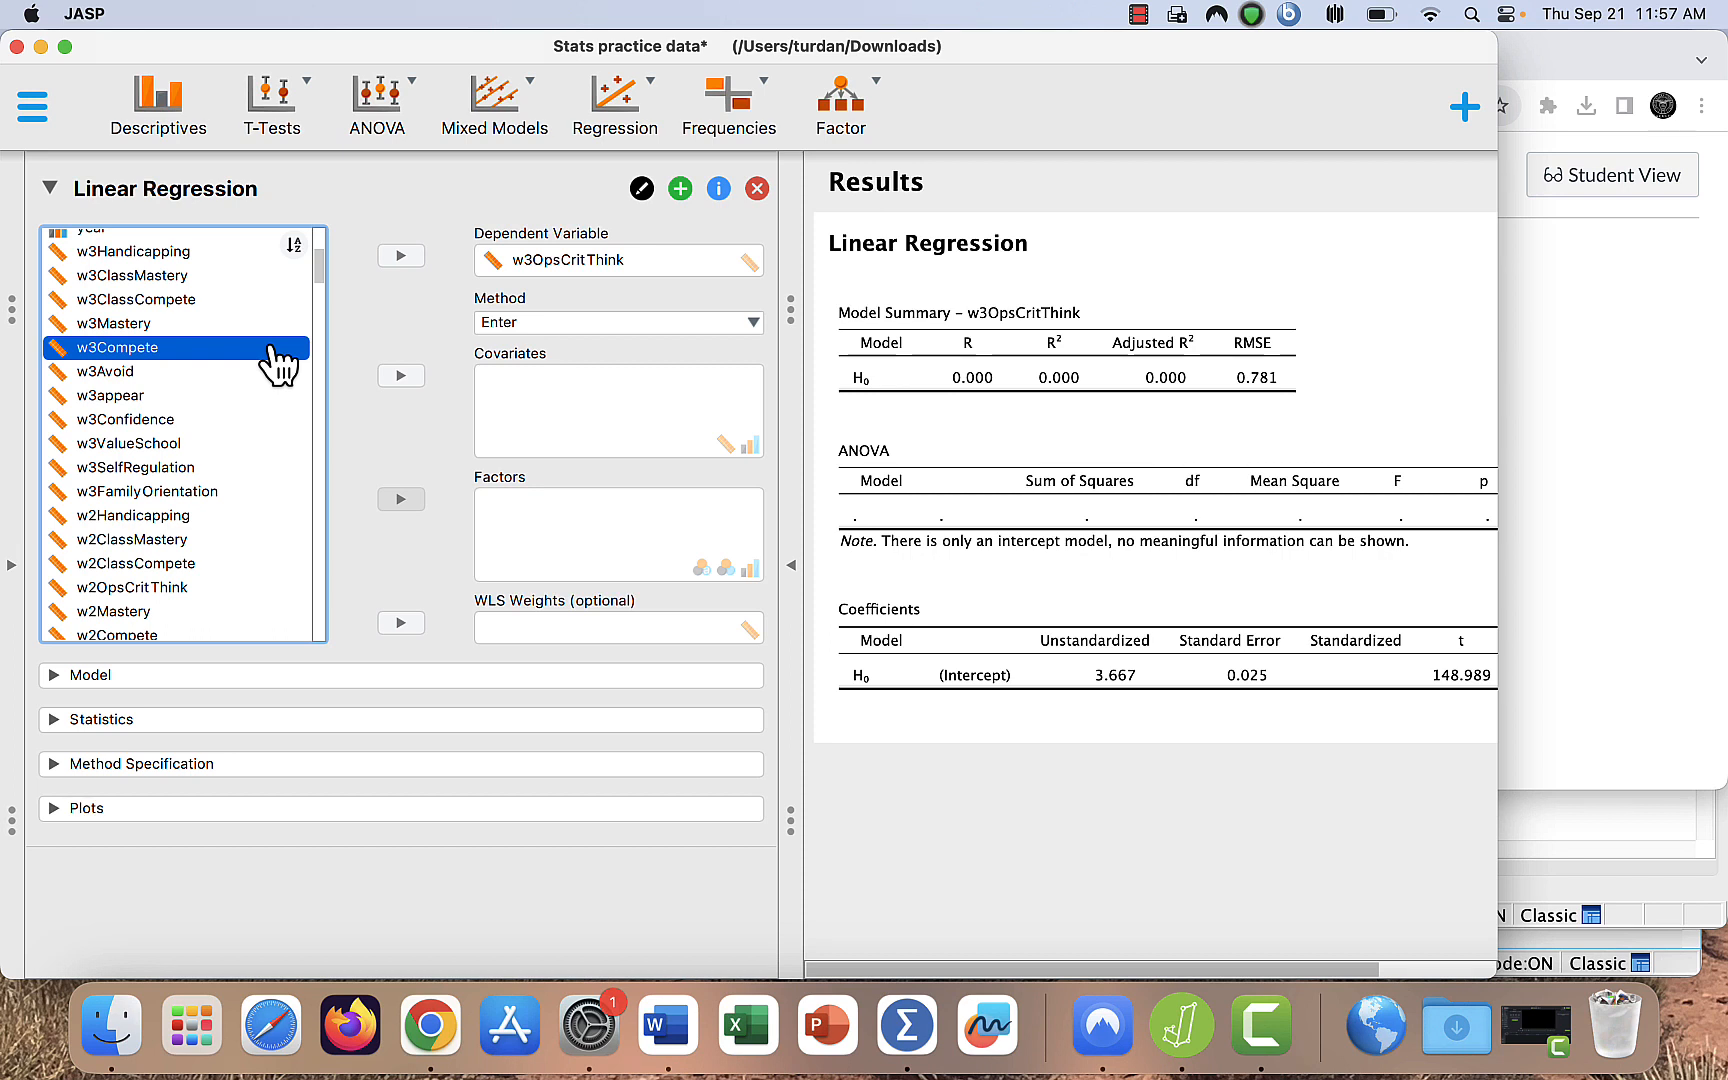
click(272, 280)
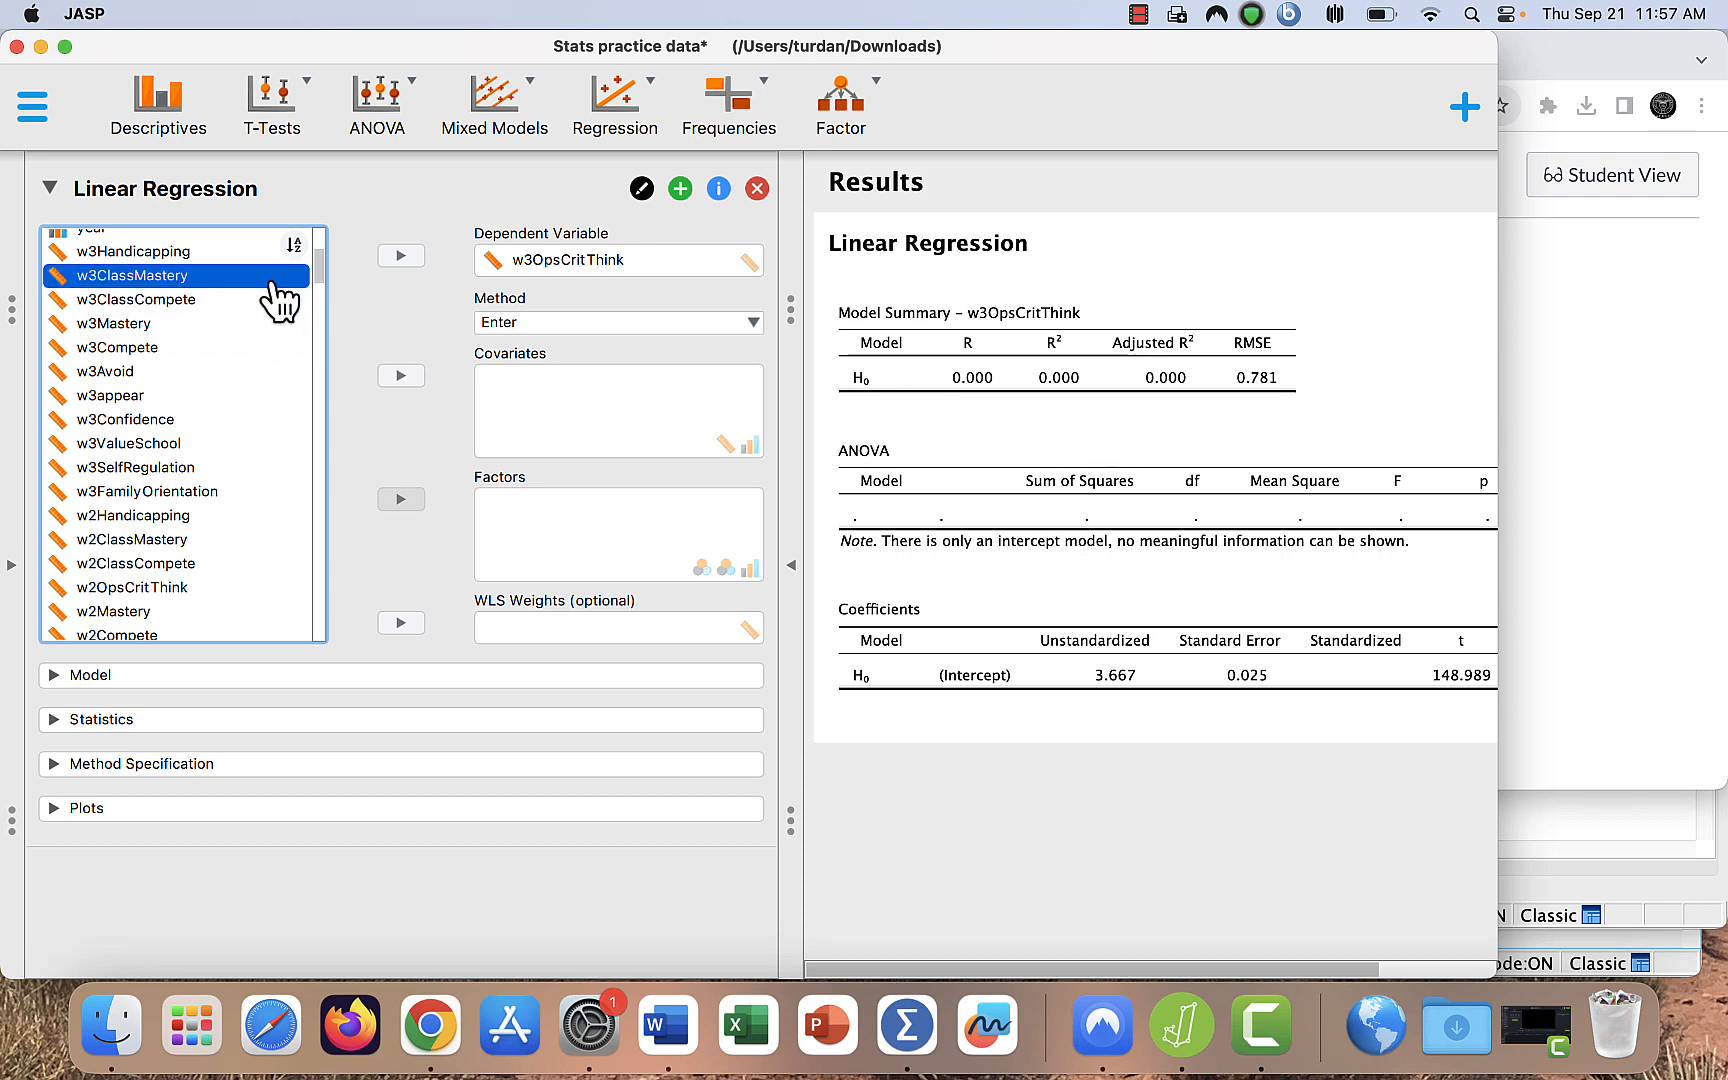
click(405, 378)
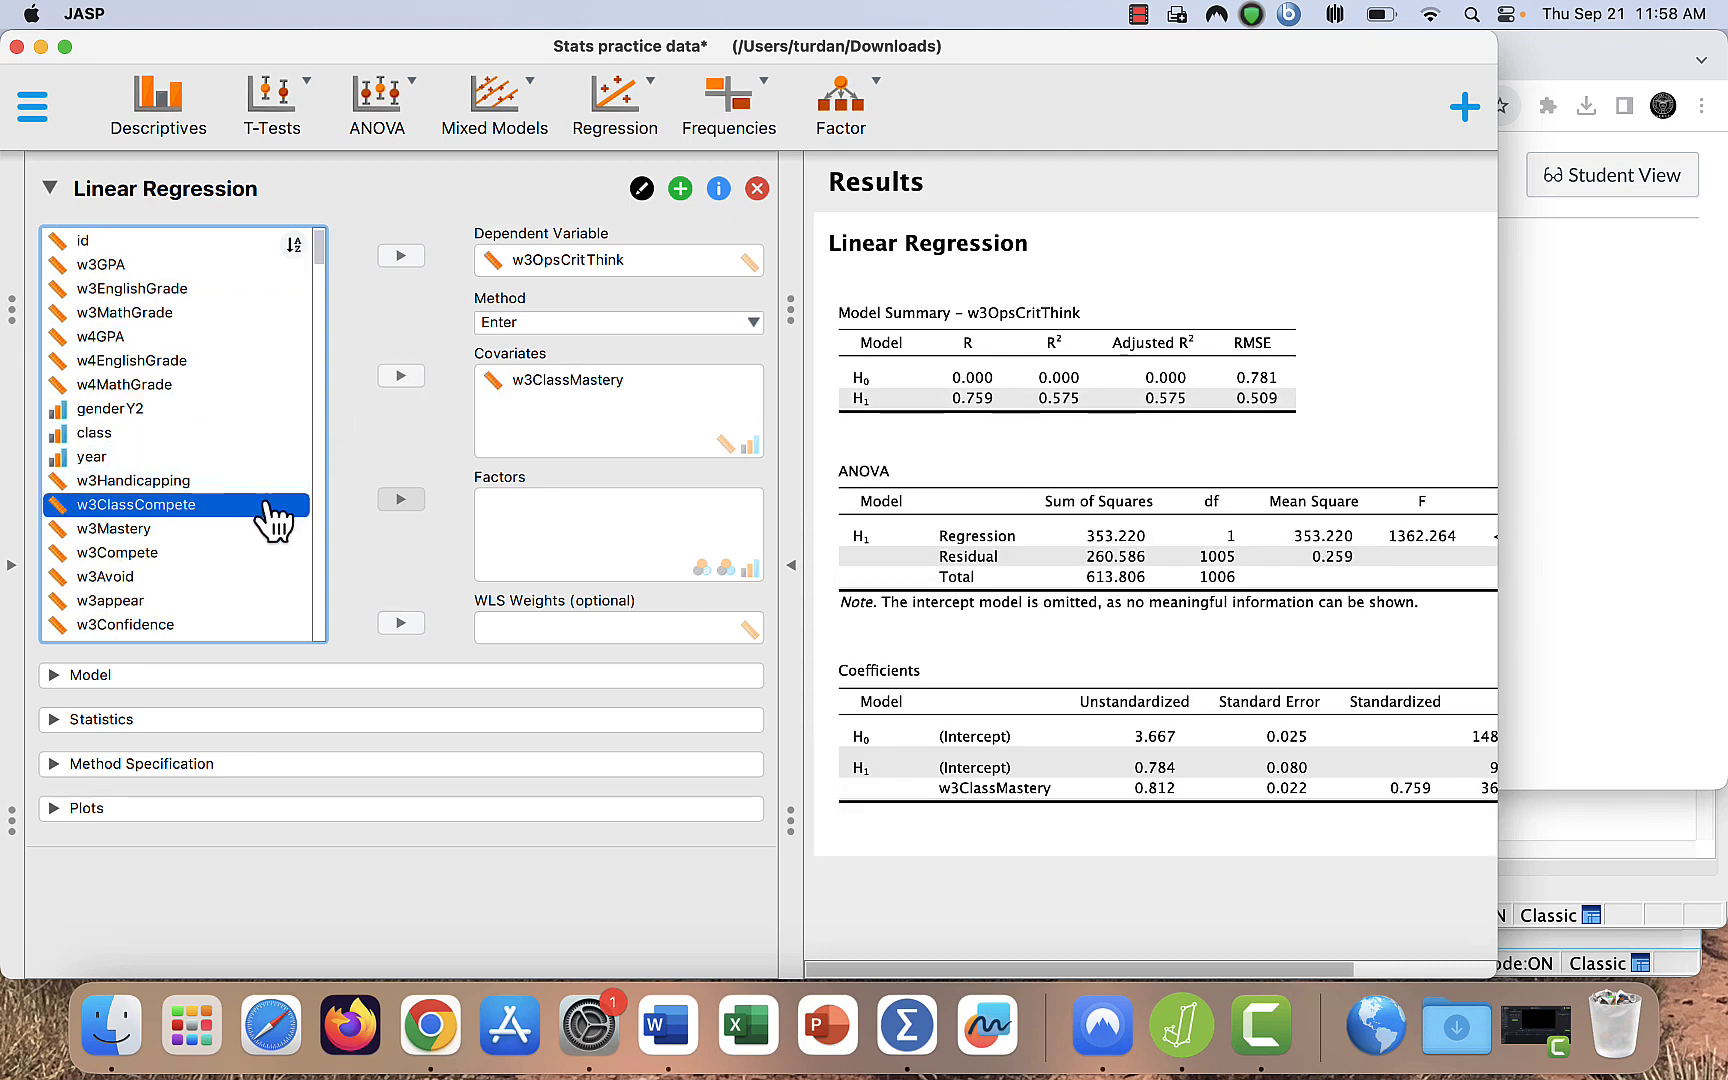
click(399, 376)
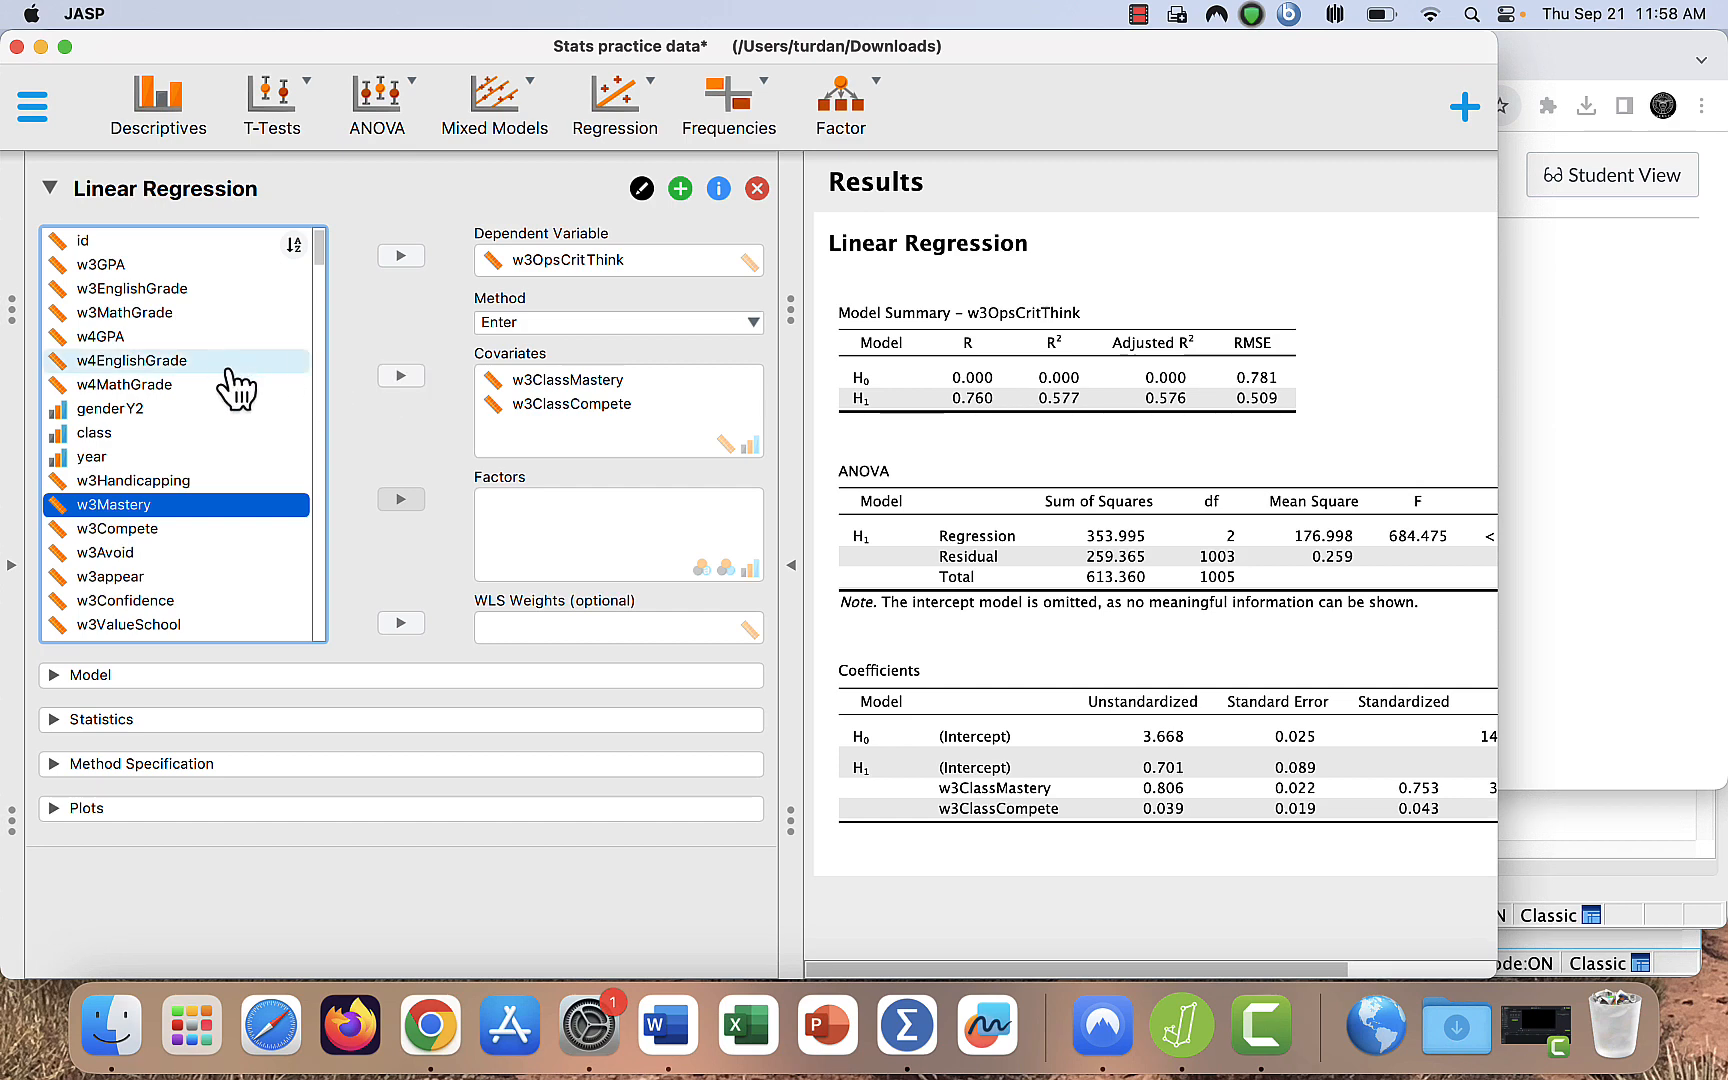
click(224, 626)
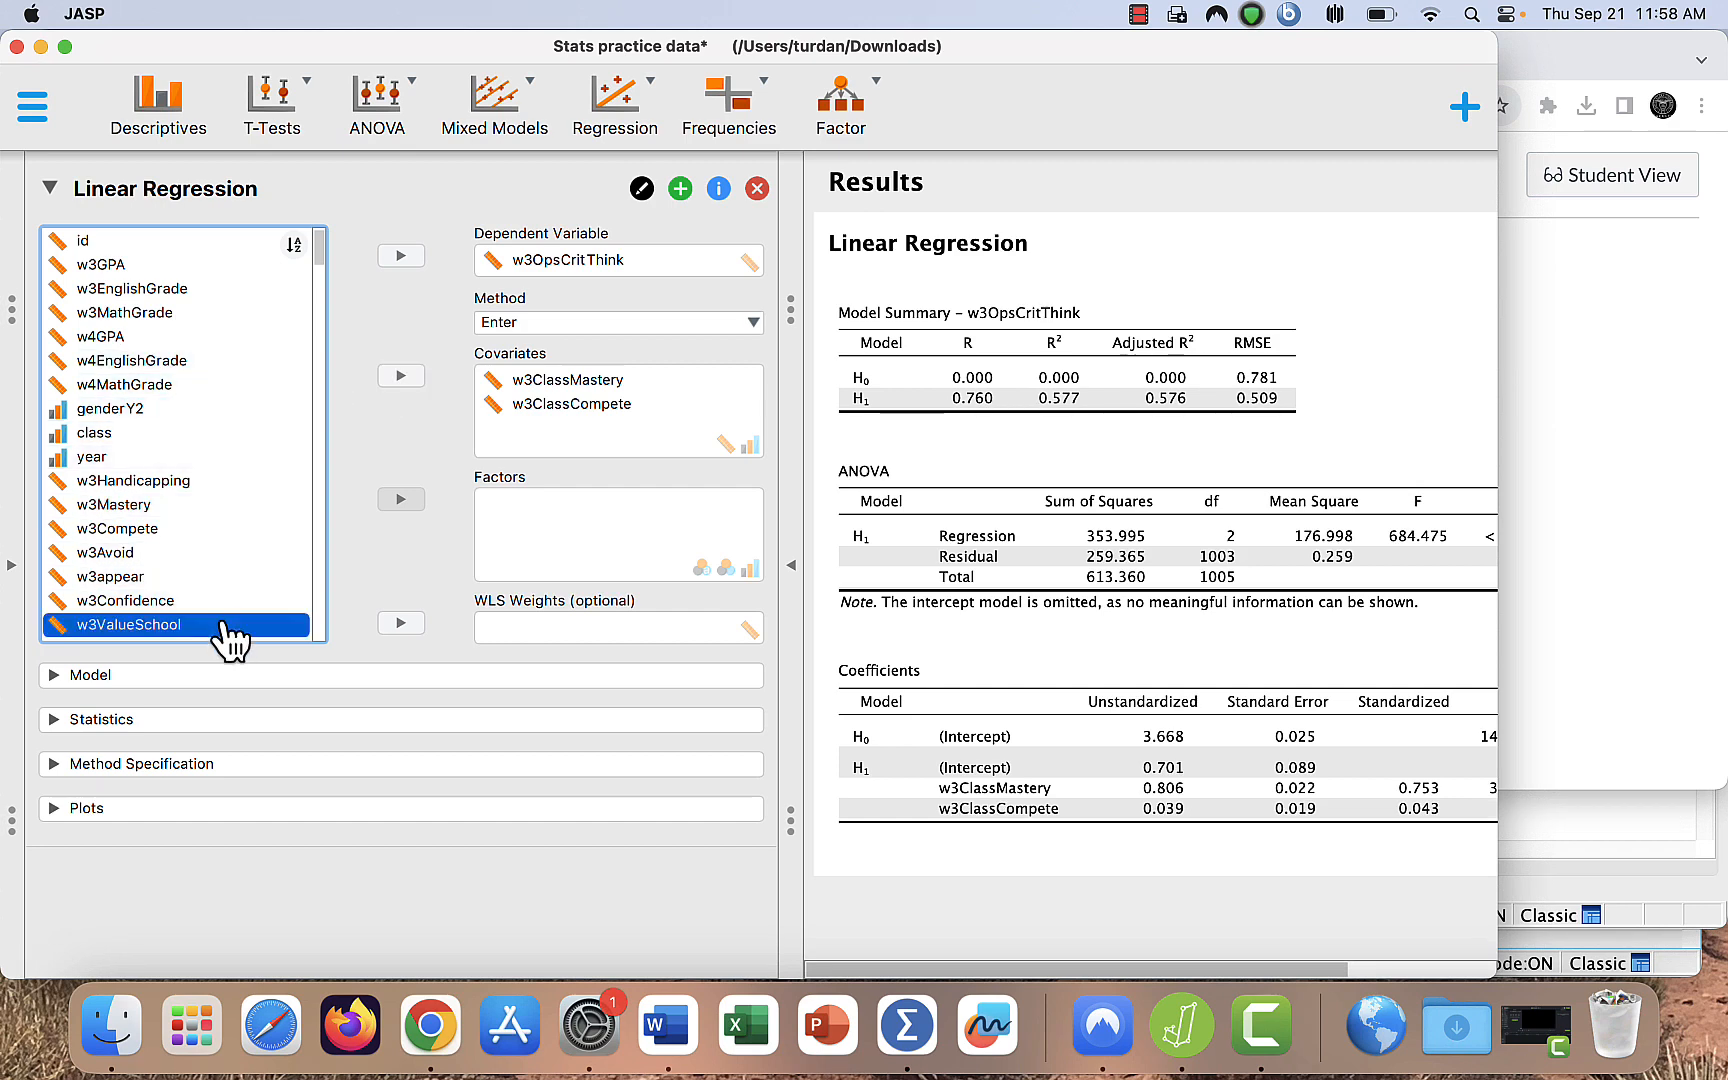
click(400, 376)
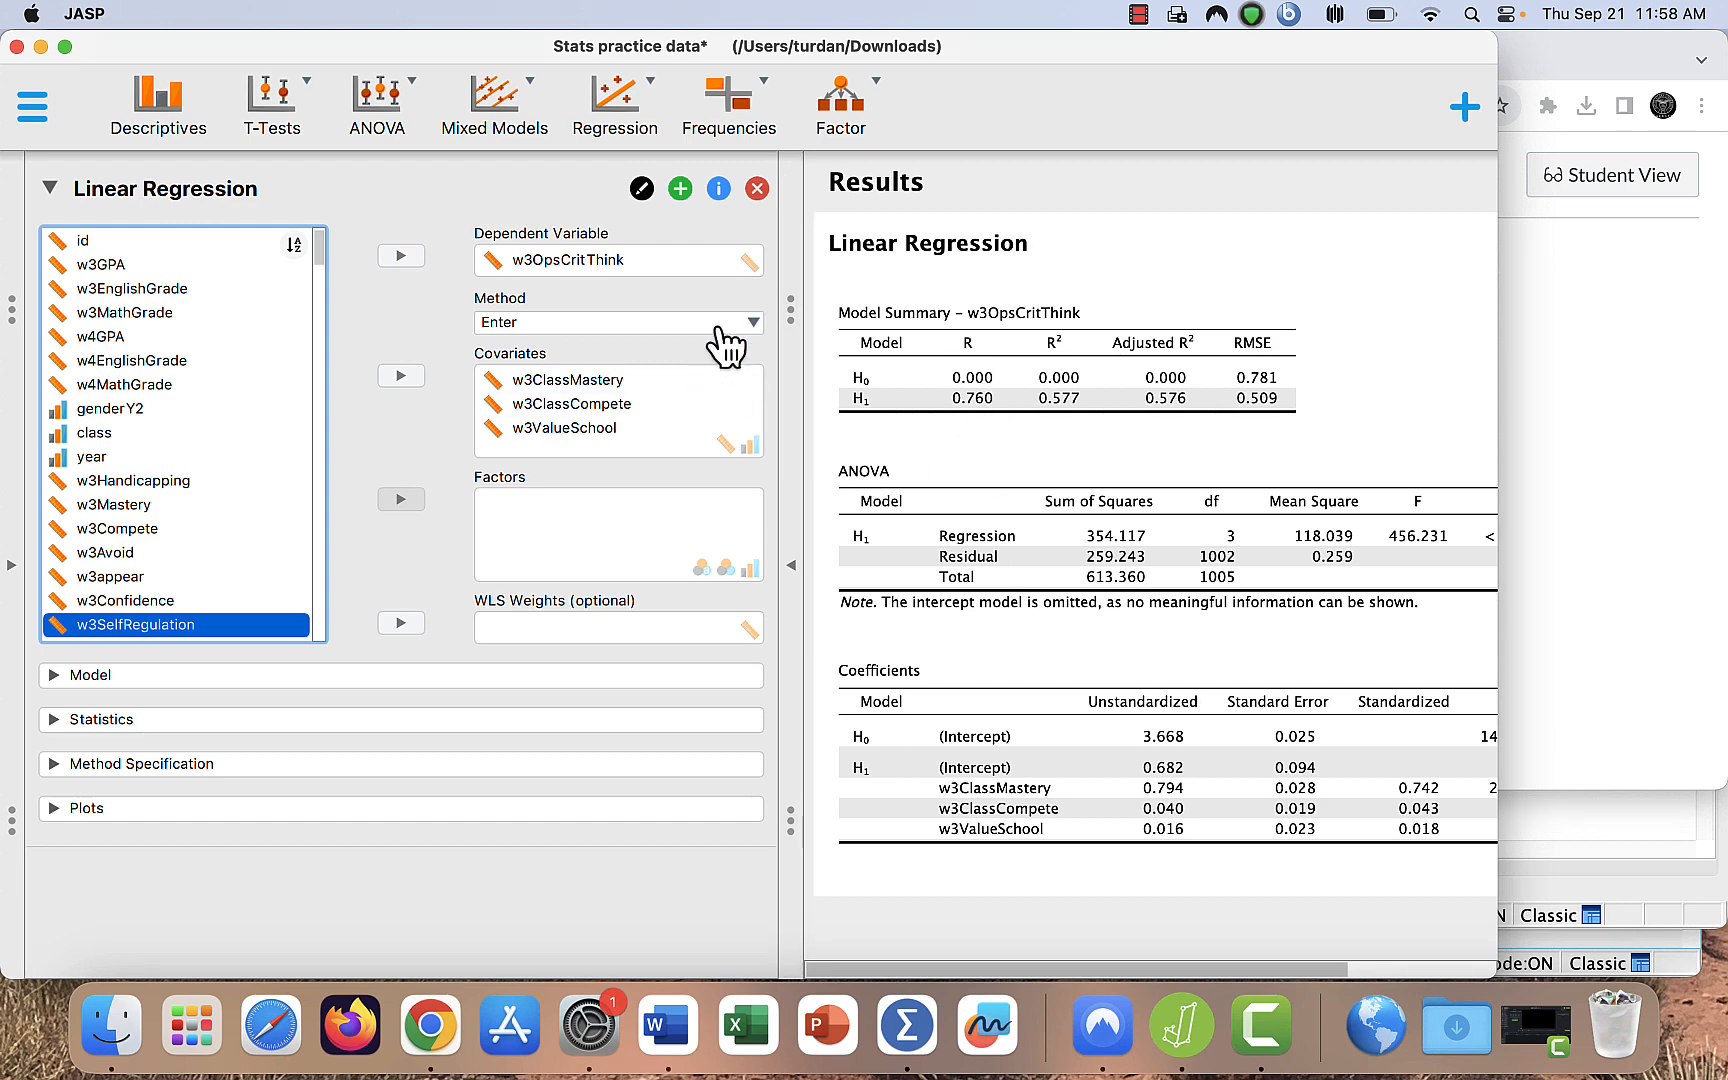
- Choose Enter as the regression method and expand the Model settings to review the model terms
click(750, 325)
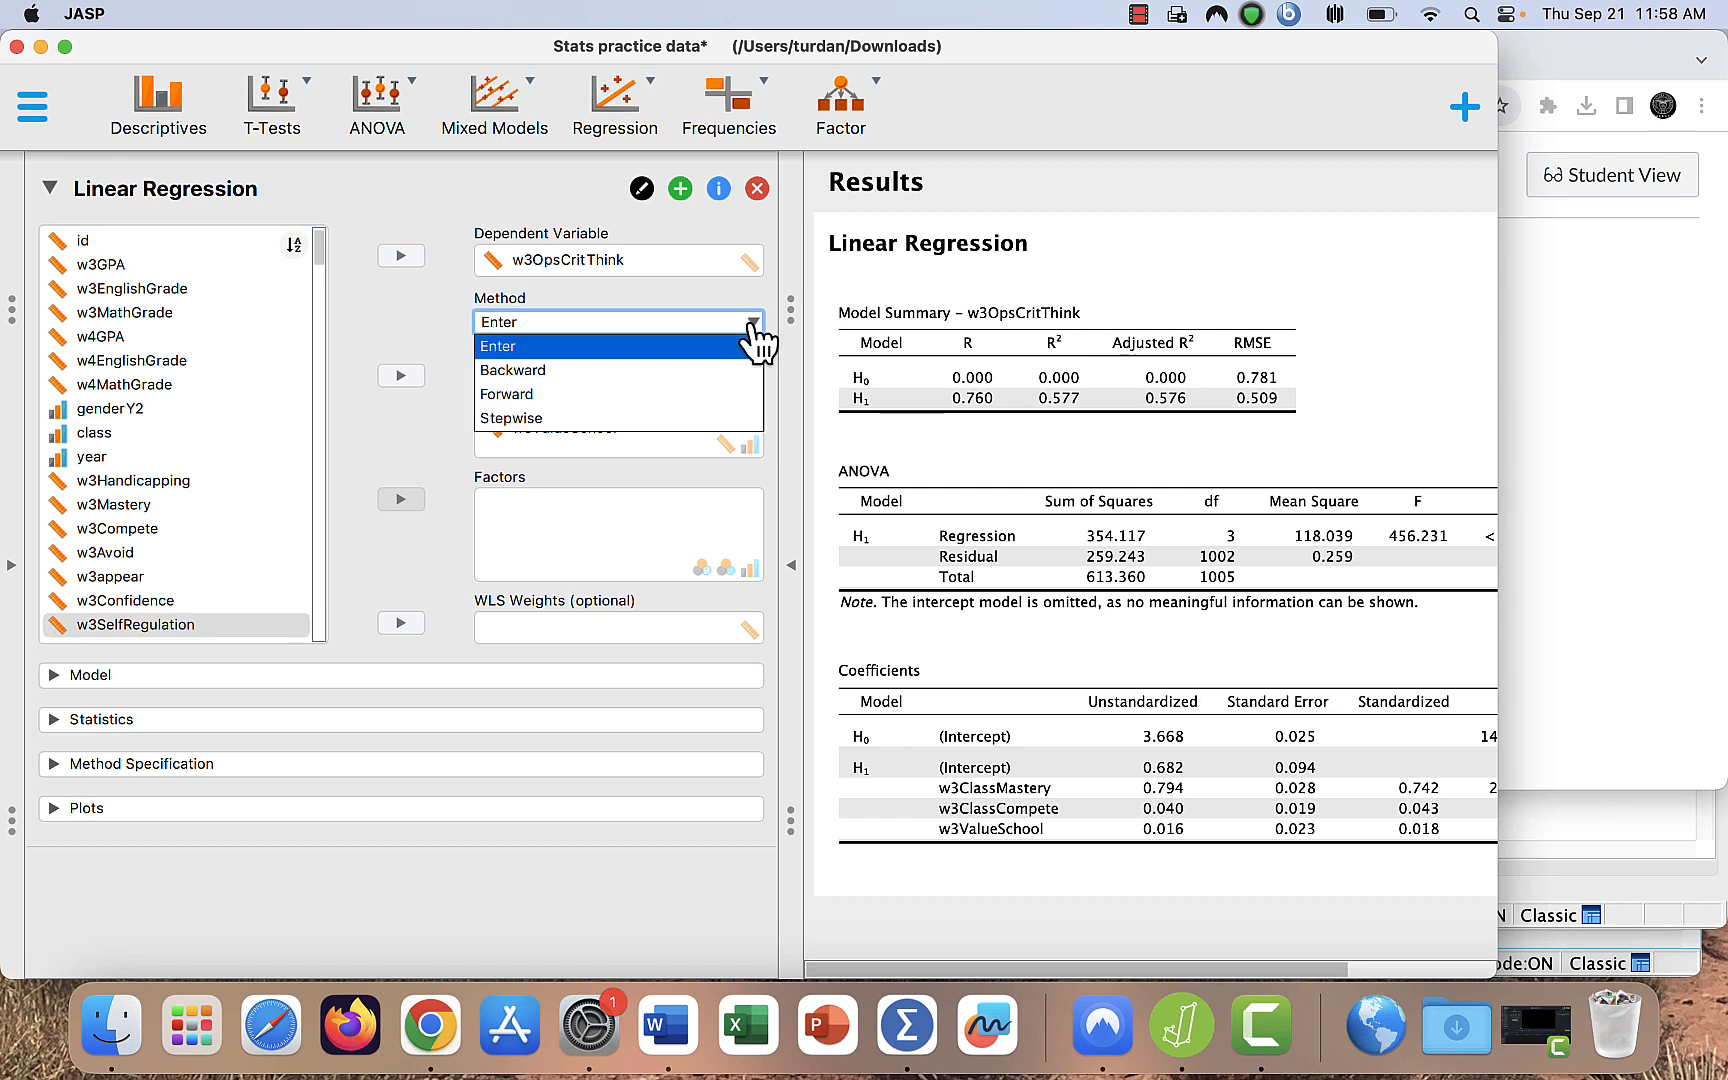
click(699, 350)
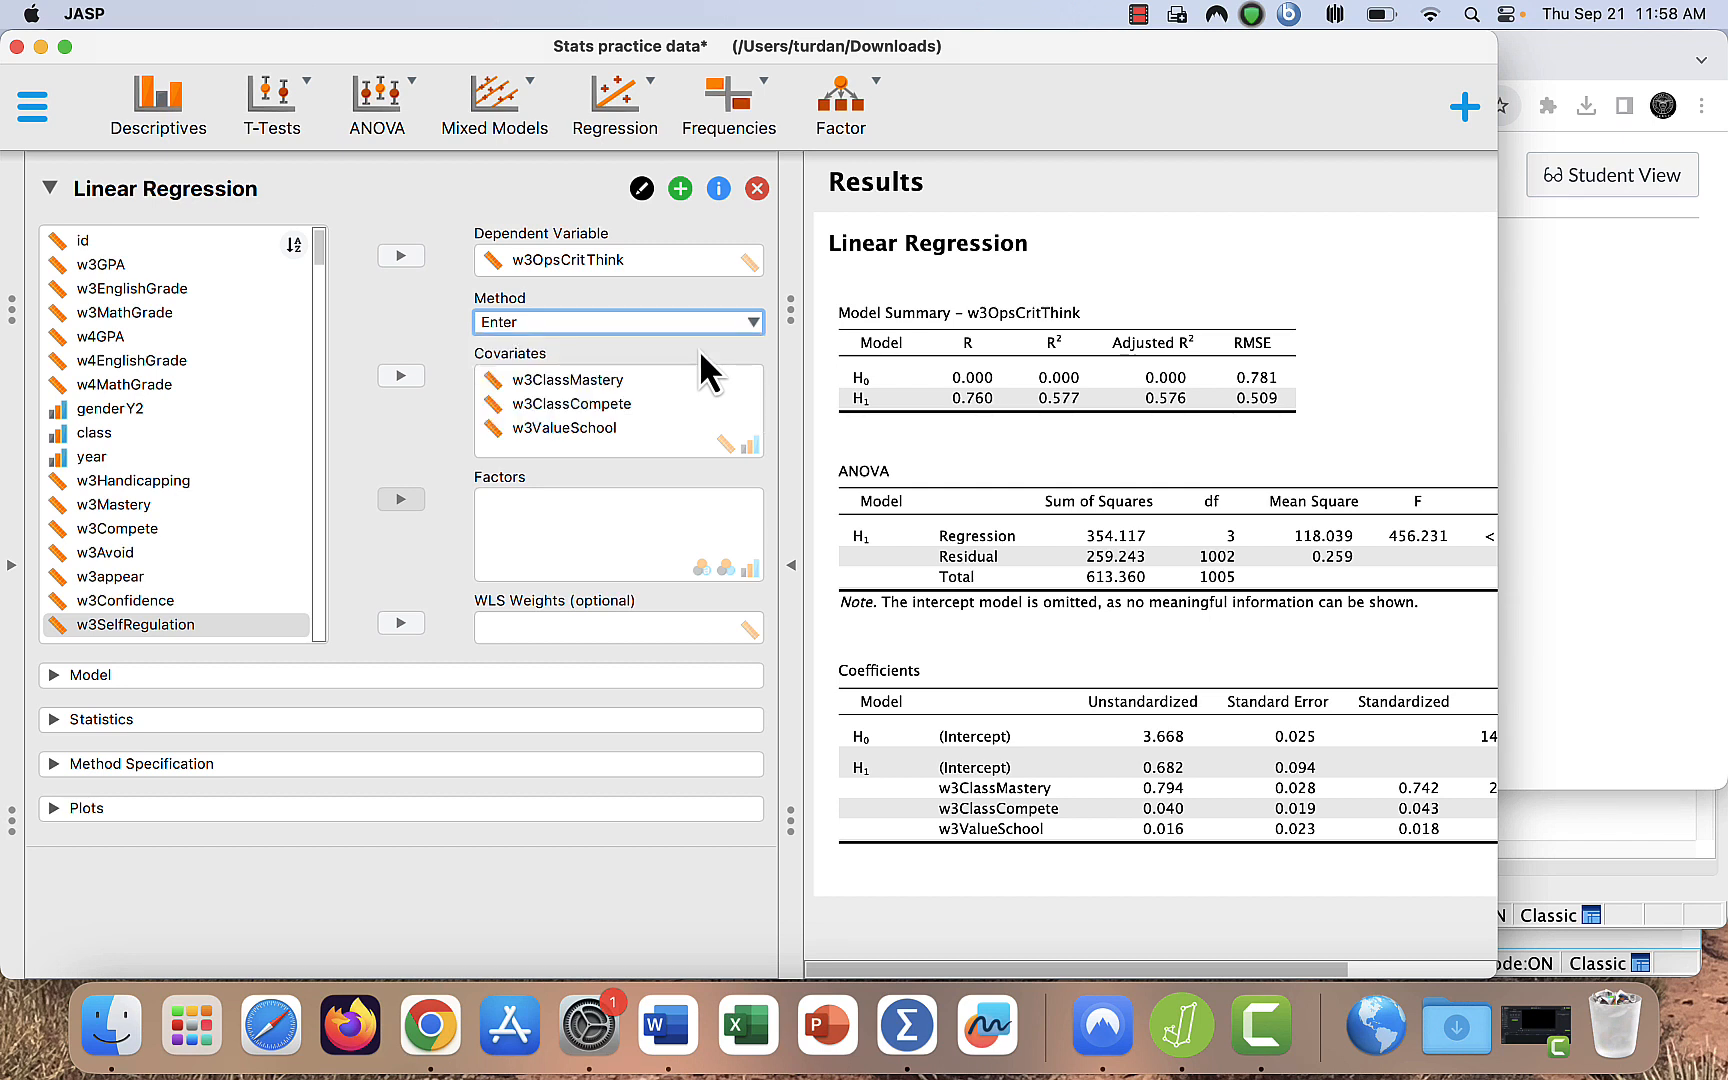
click(54, 676)
scroll(233, 634, down, 2)
scroll(240, 640, down, 2)
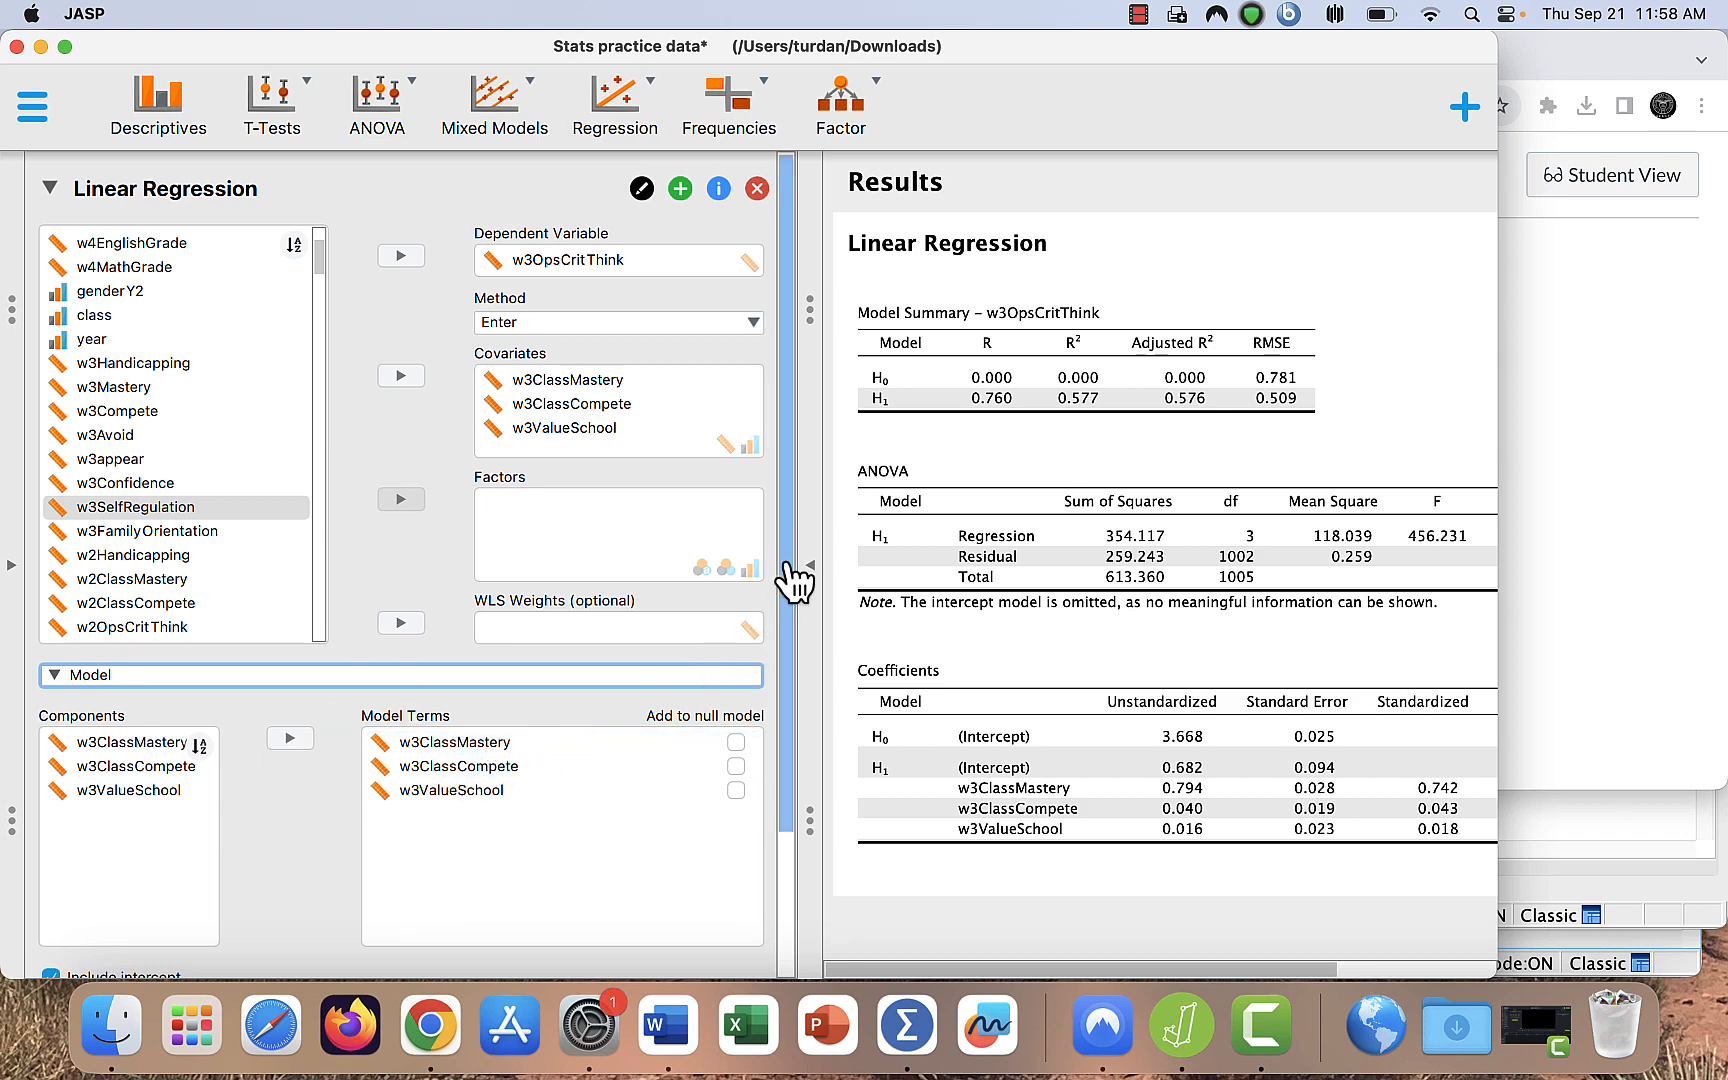
- Add descriptives and collinearity diagnostics to the statistics reported for the linear regression
drag(795, 580, 783, 953)
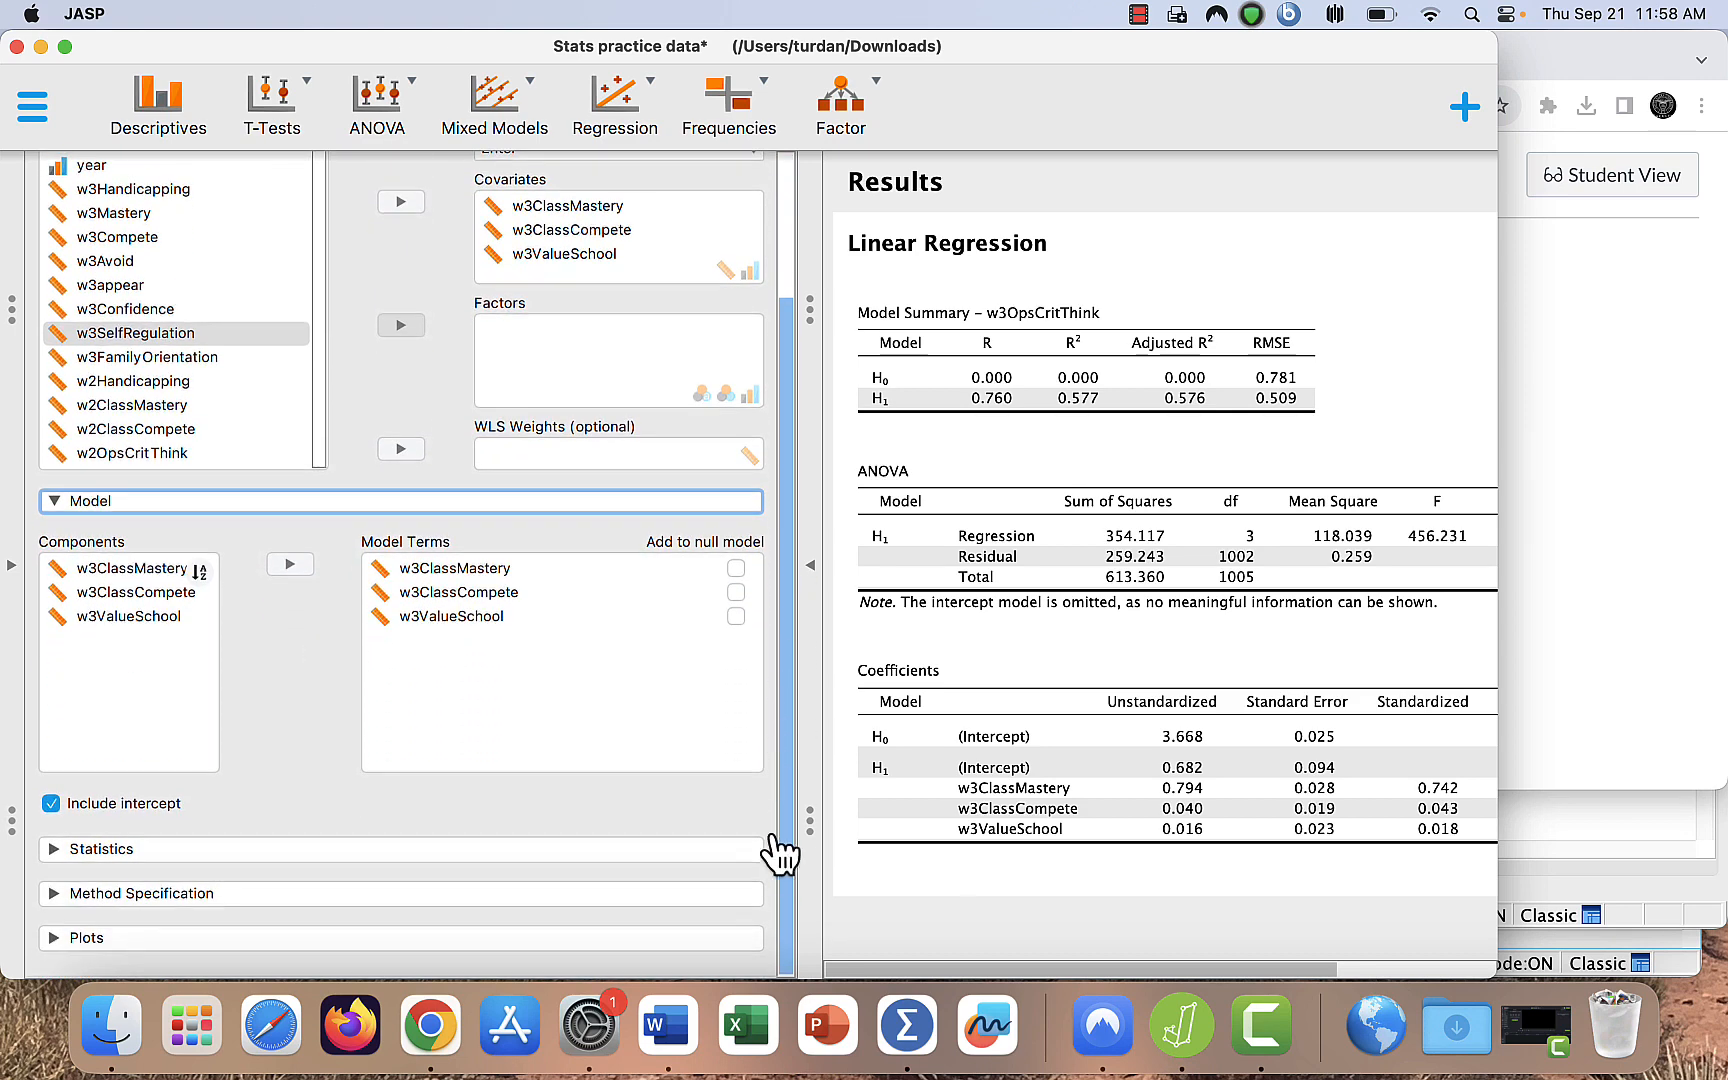
click(54, 850)
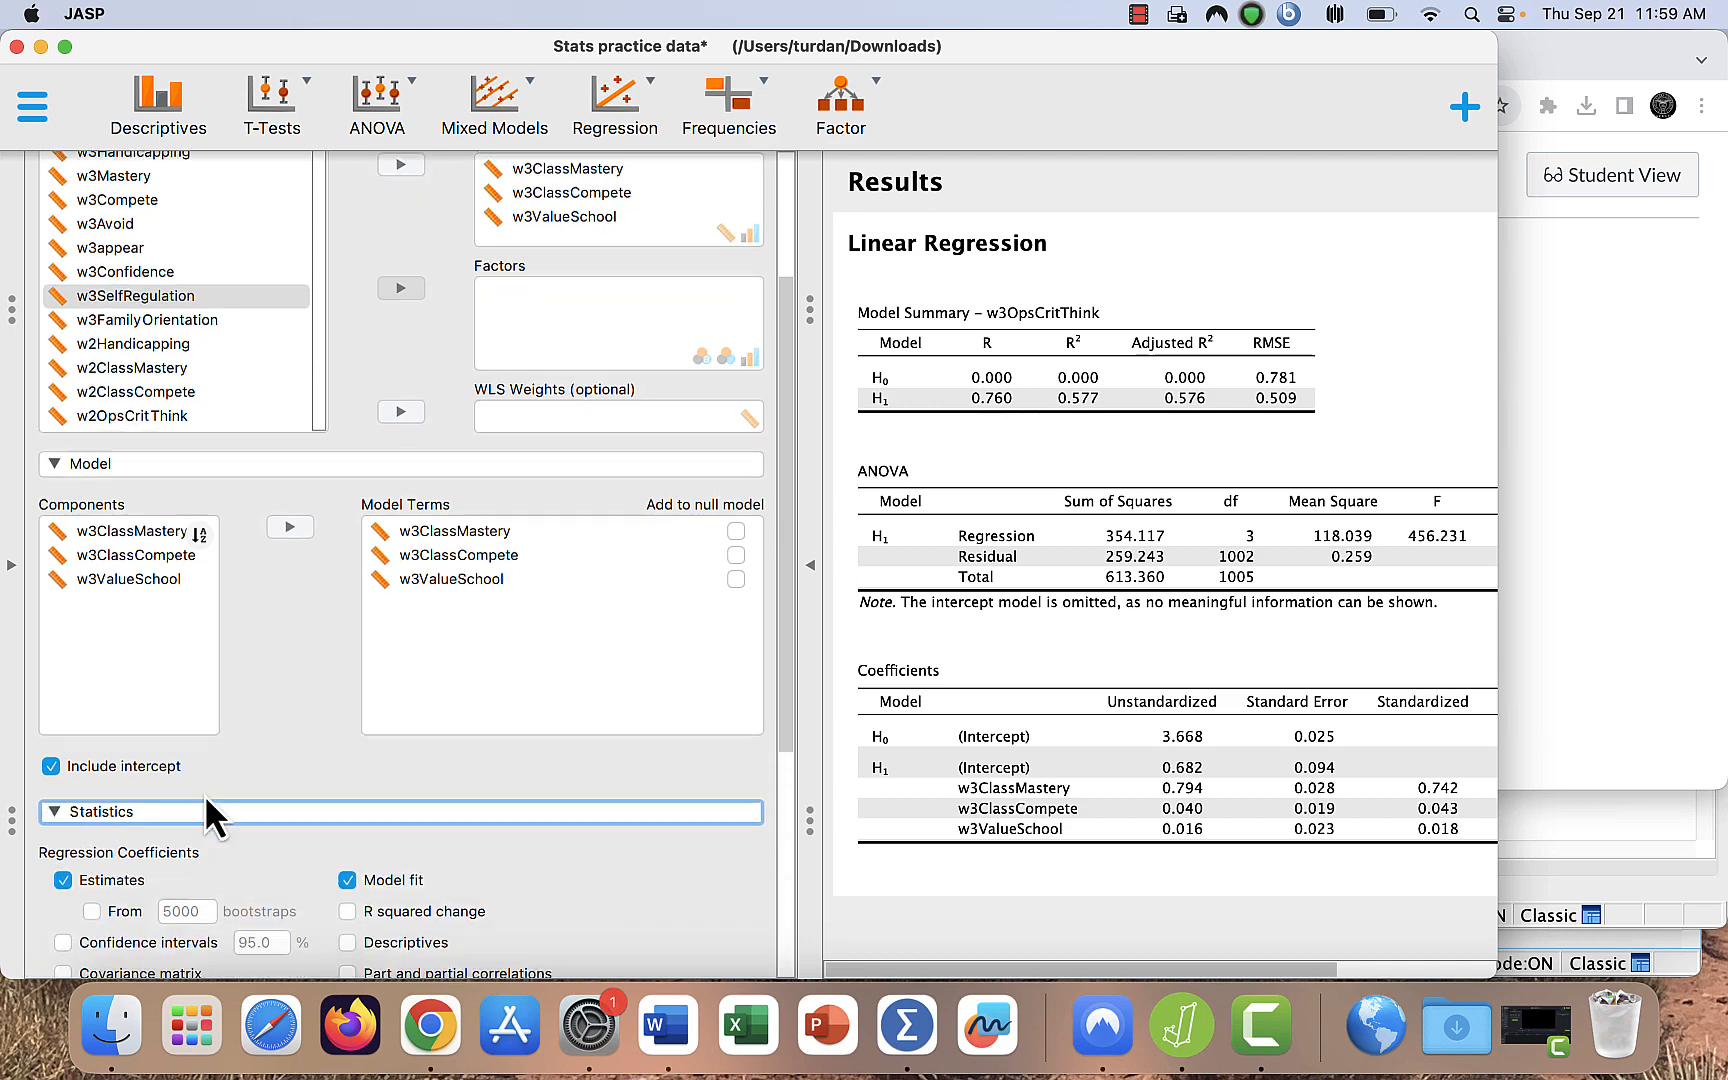
scroll(204, 794, down, 3)
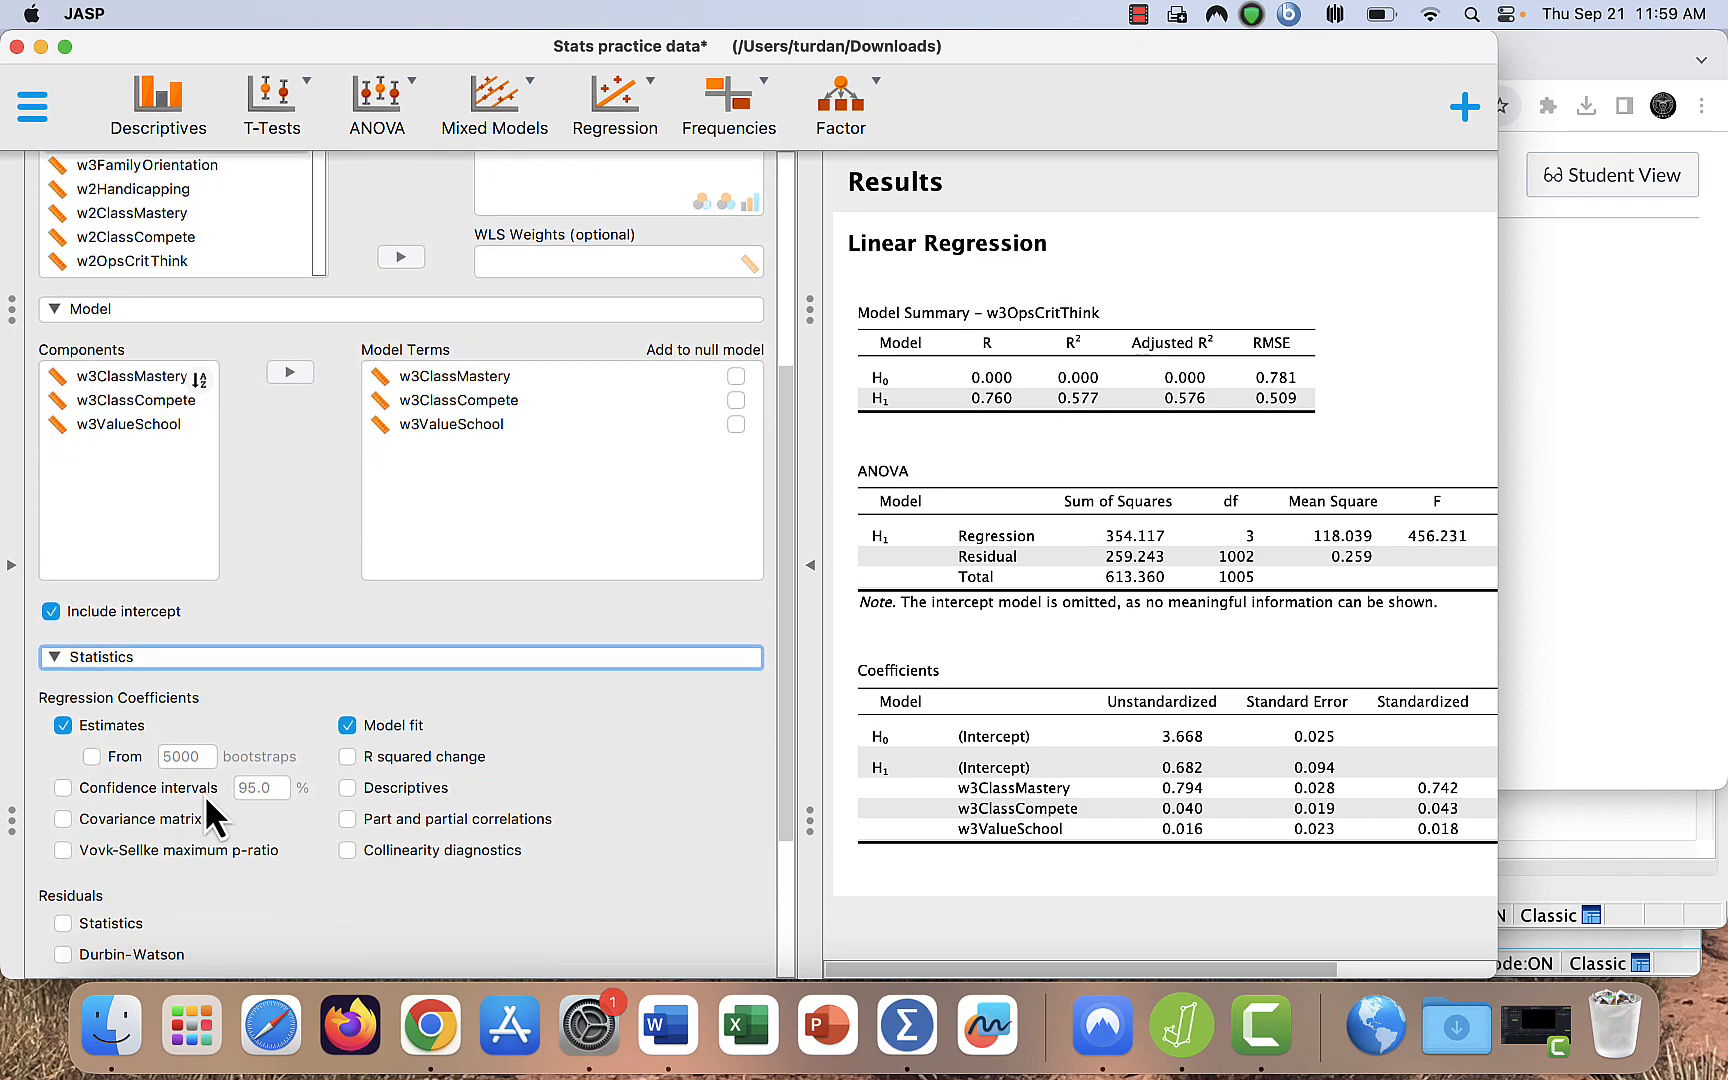
click(347, 788)
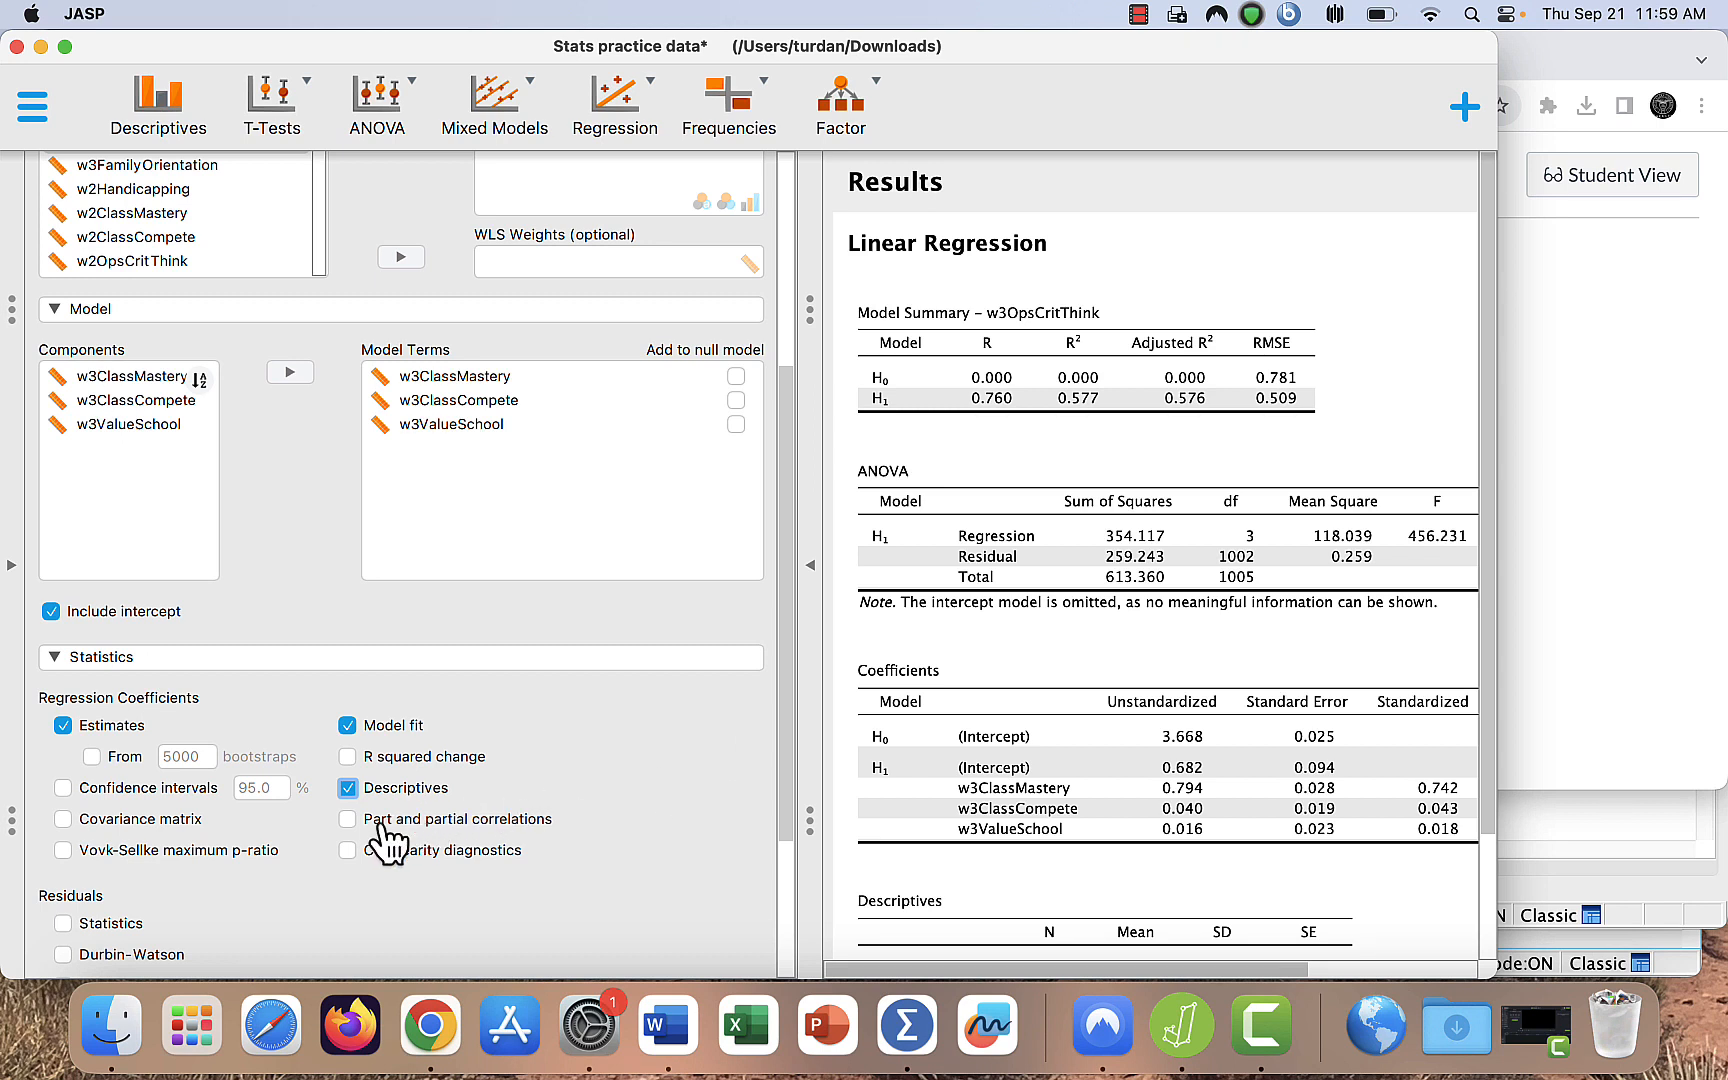
click(347, 850)
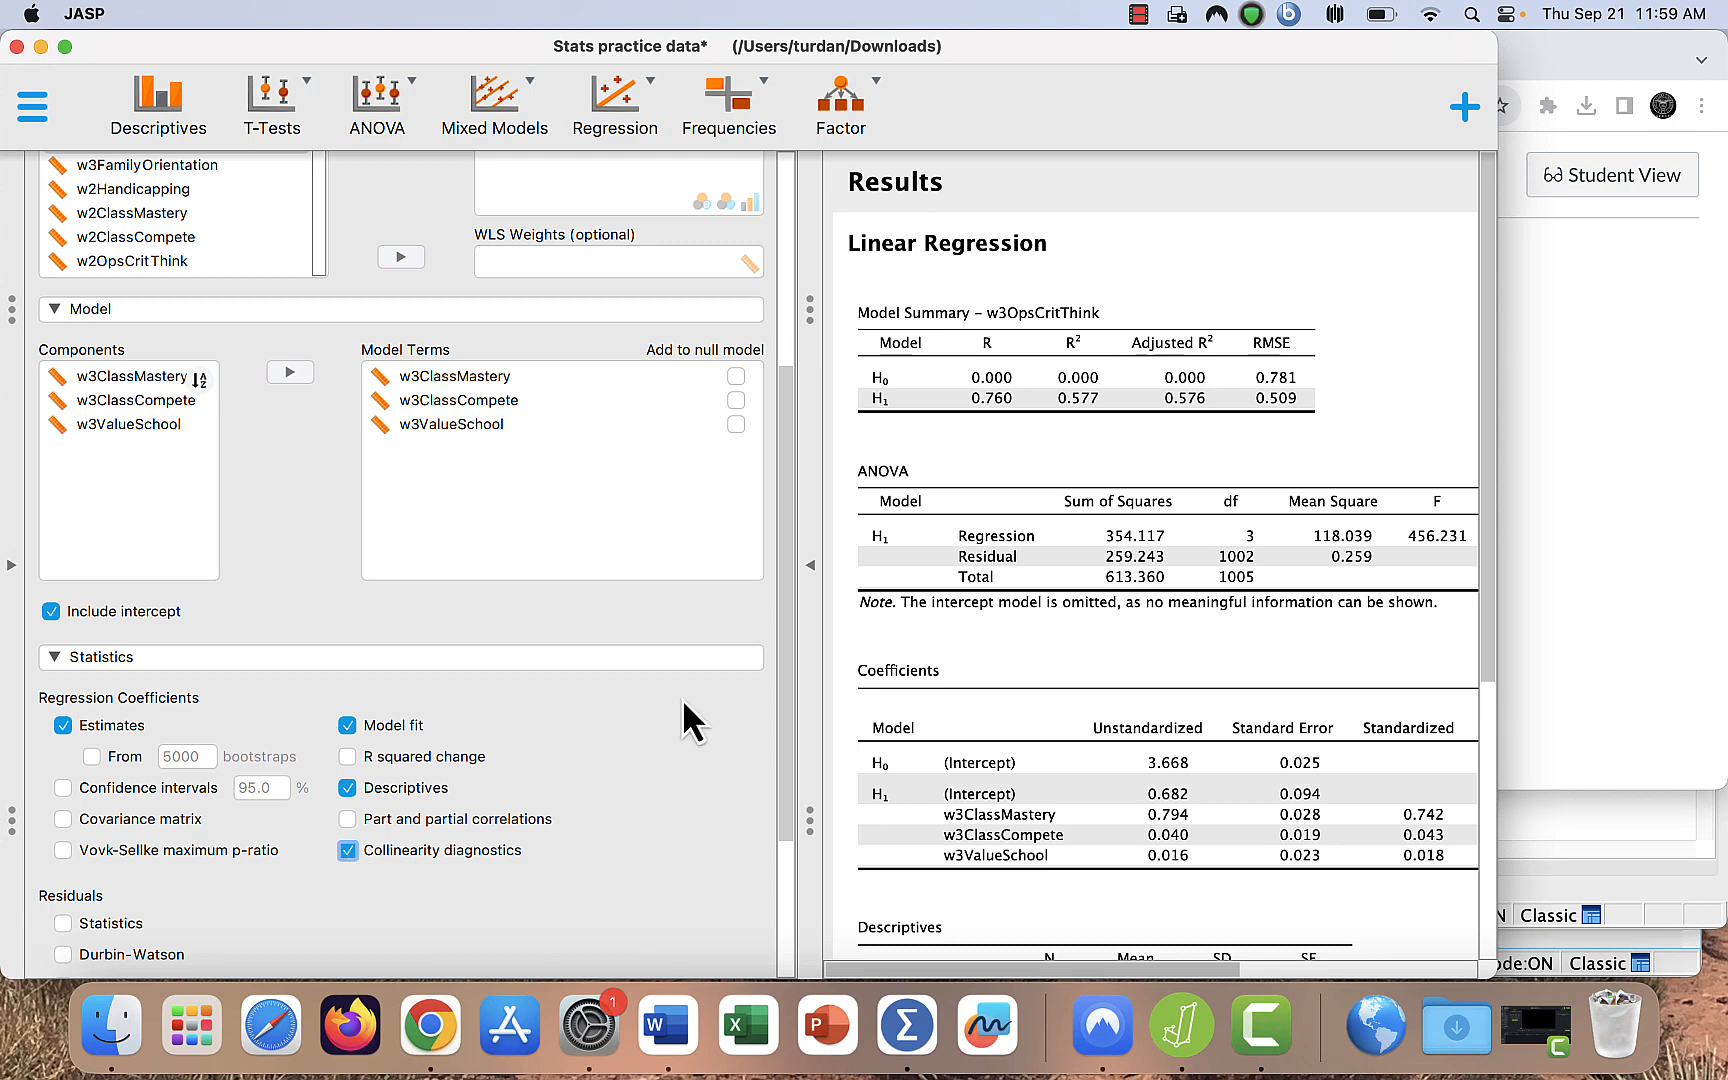
- Show the regression results at full width and review the model summary, ANOVA, coefficients, descriptives and collinearity diagnostics tables
click(812, 580)
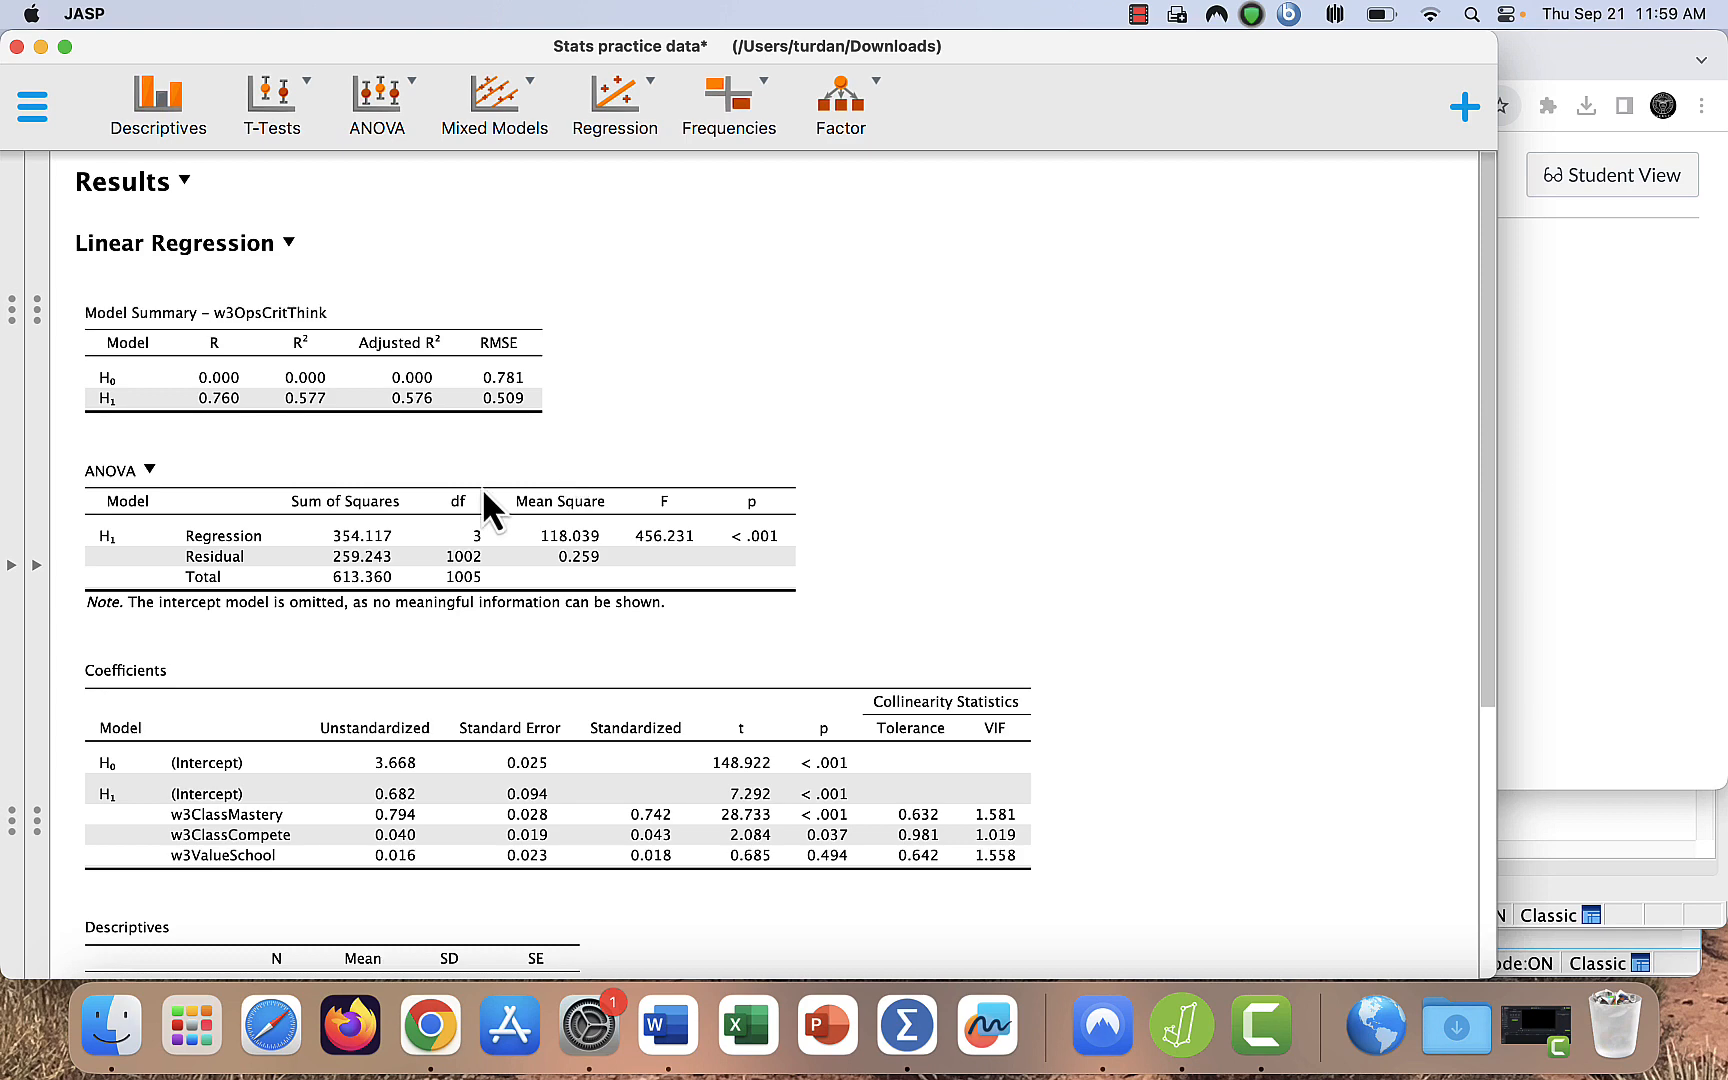
scroll(594, 630, down, 2)
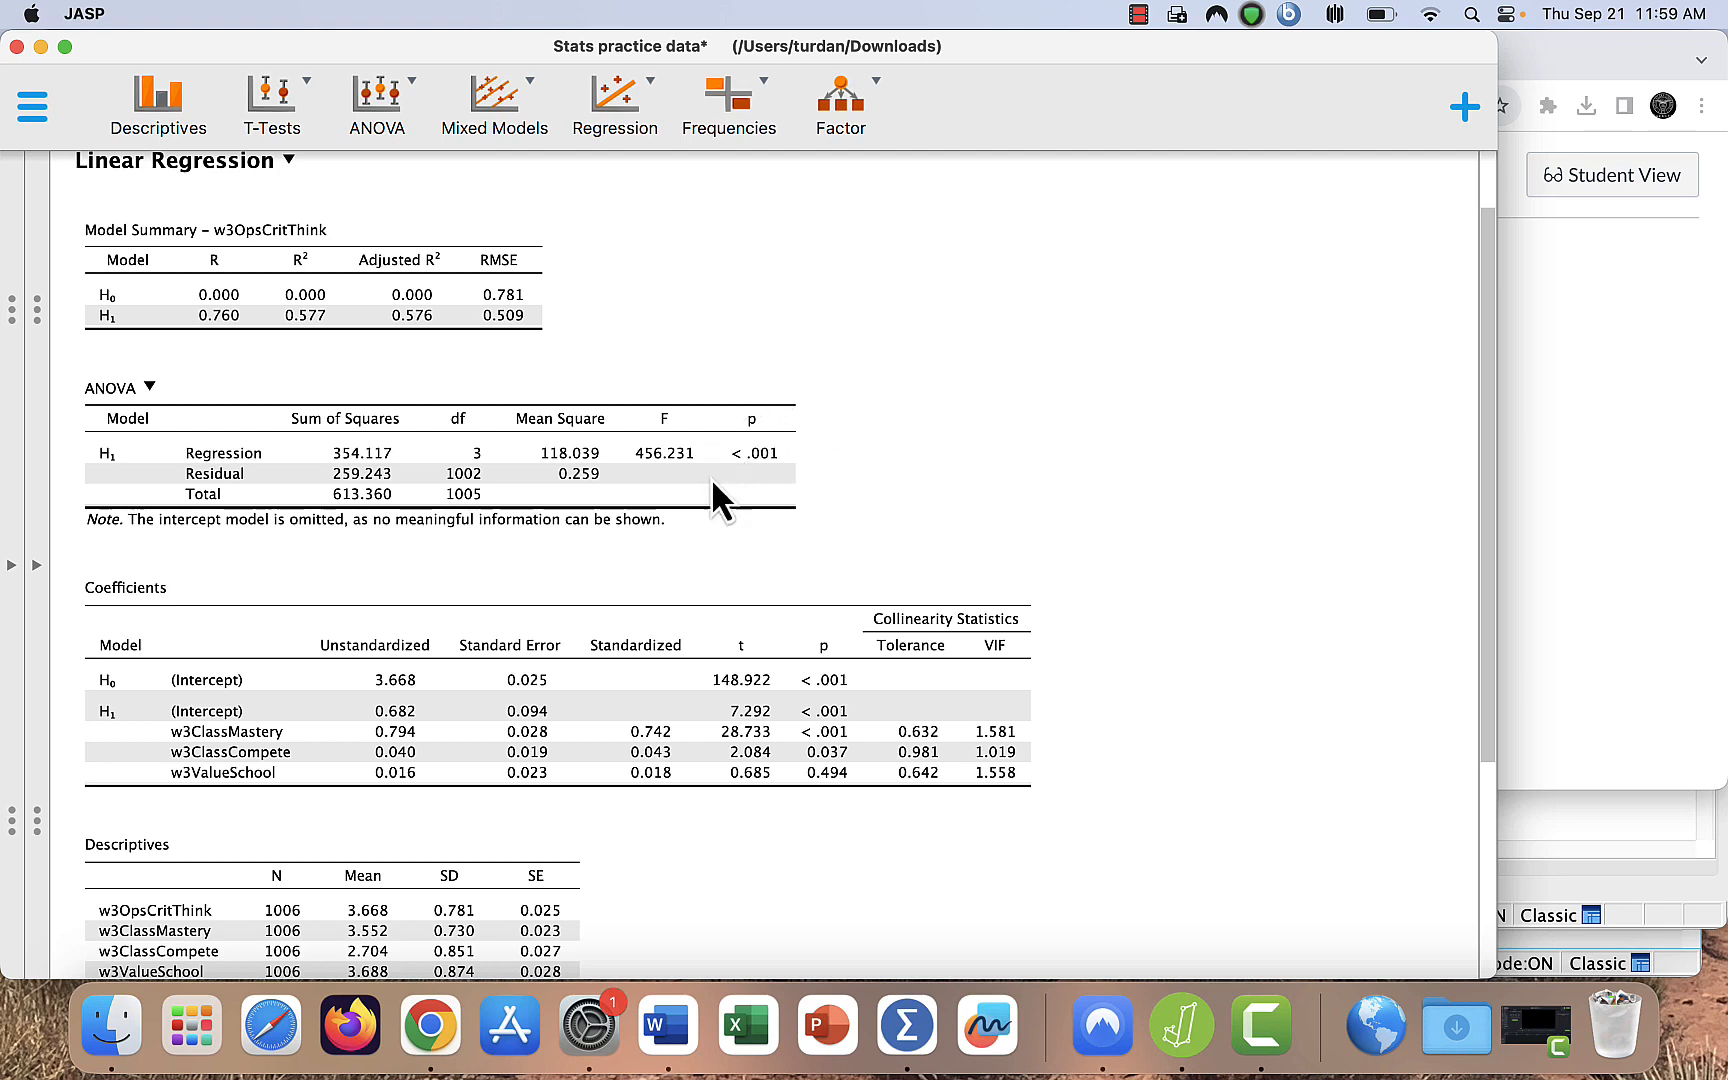
scroll(729, 541, down, 3)
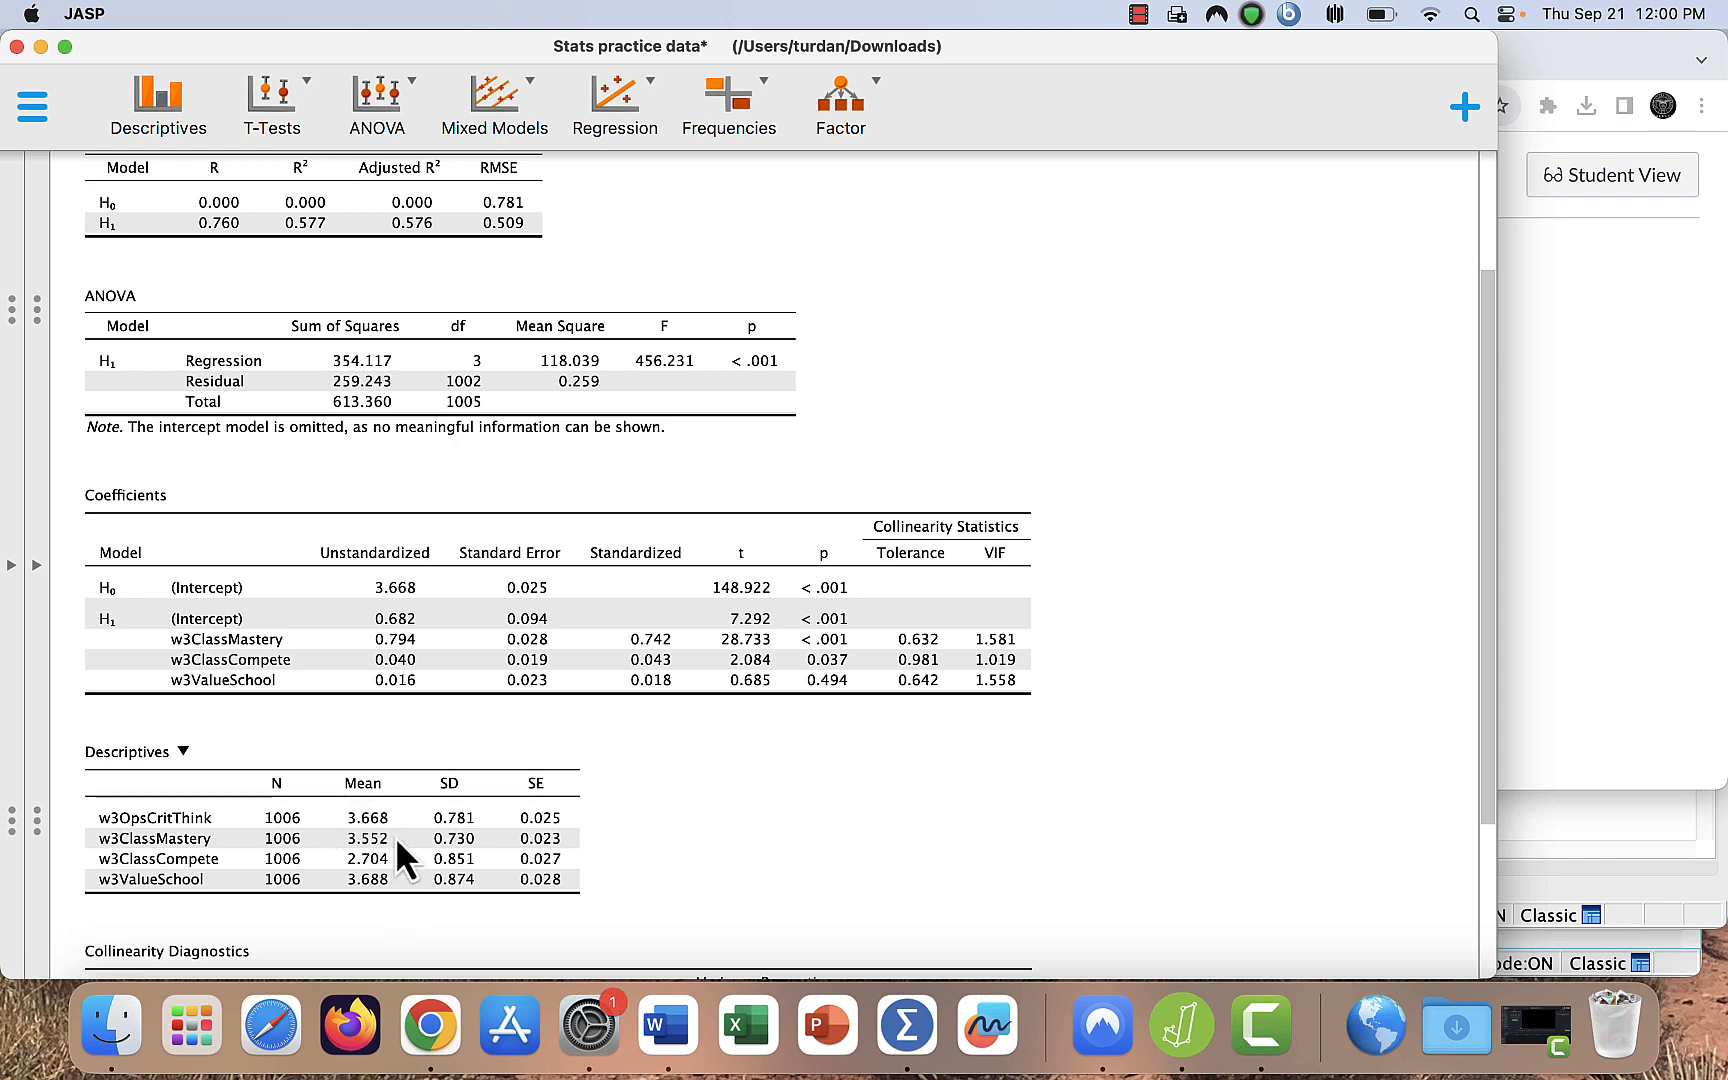
scroll(652, 834, down, 5)
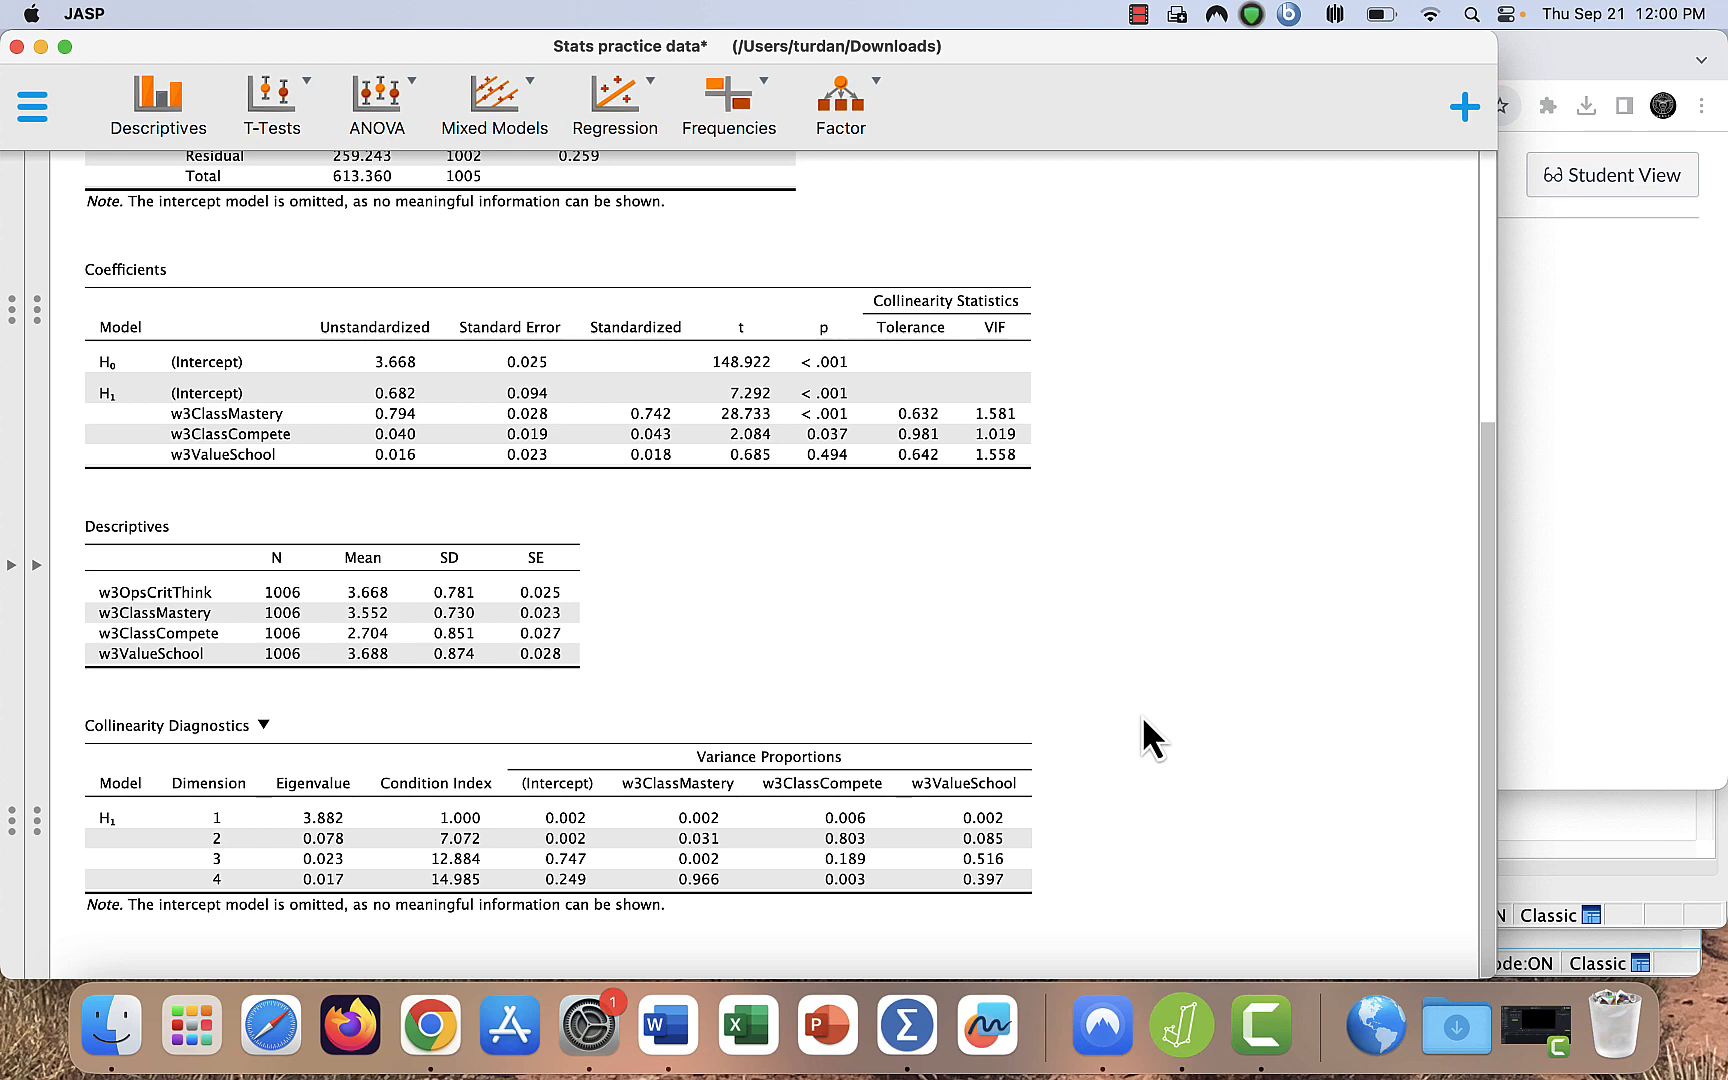
scroll(1143, 718, up, 10)
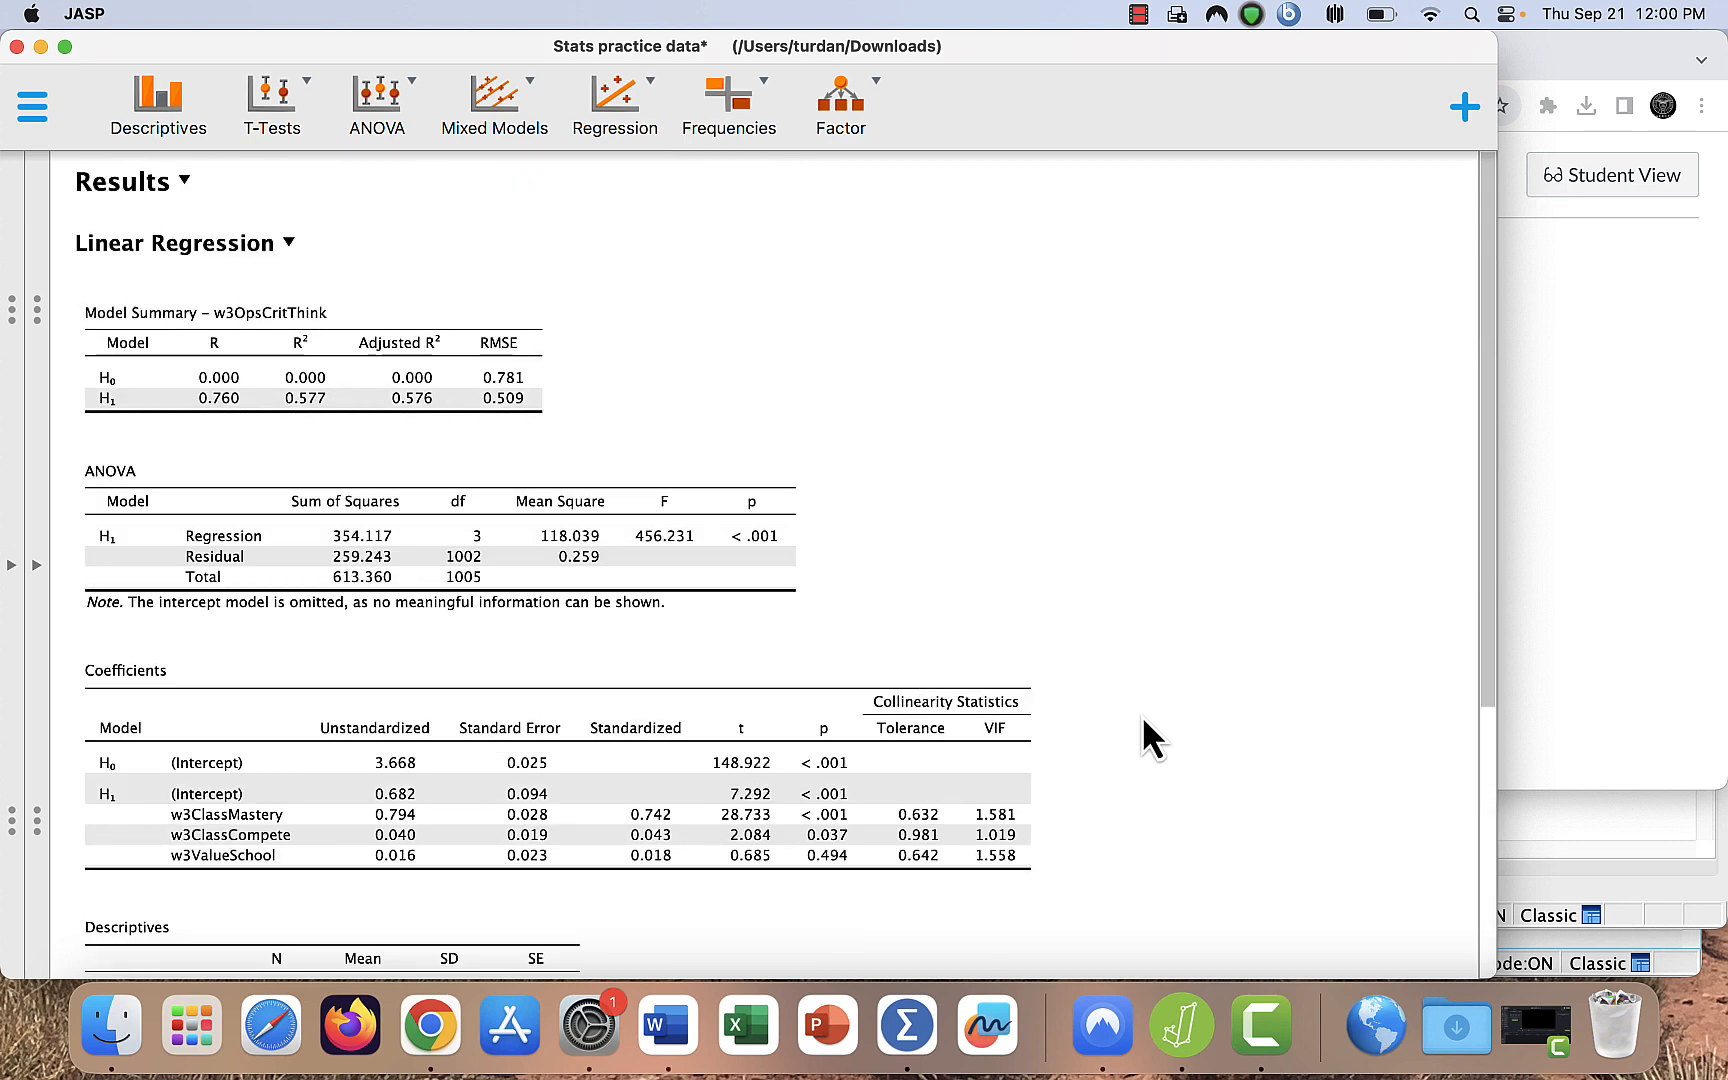